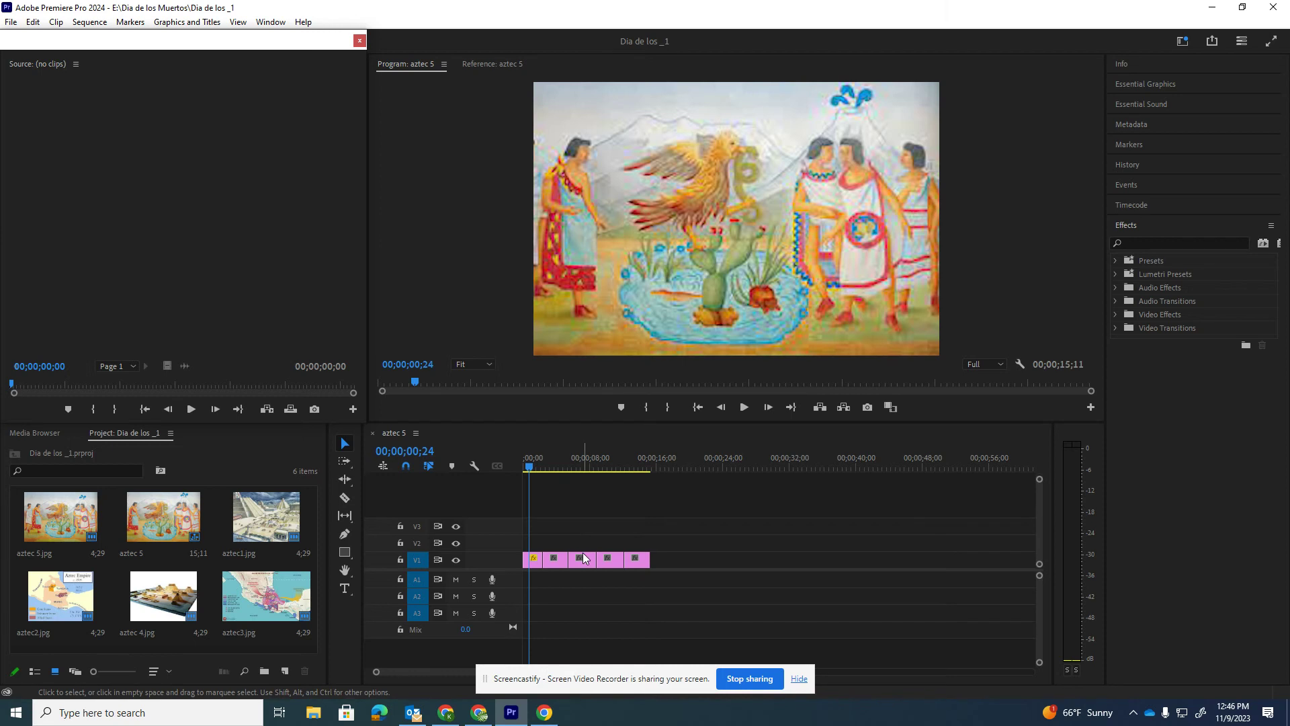
Select the pyramid clip, show Effect Controls from the Window menu and maximize the panel.
left_click_drag(529, 466, 548, 467)
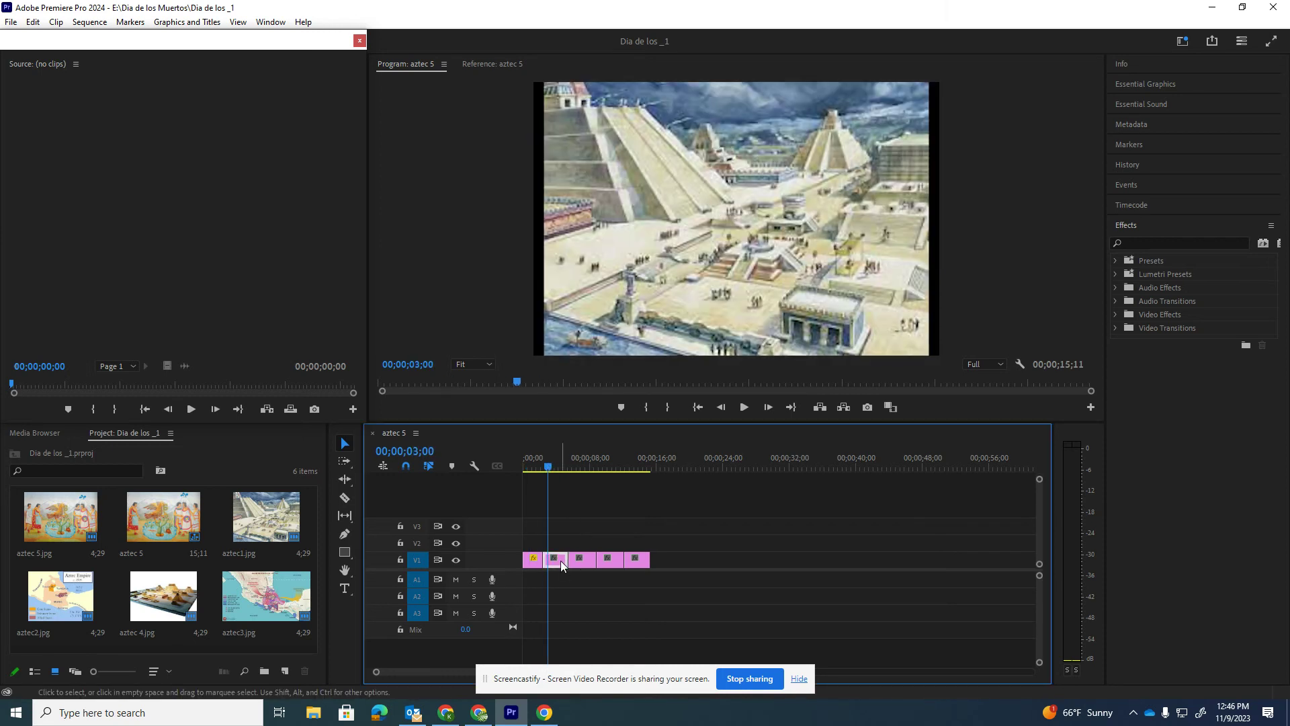
left_click(561, 565)
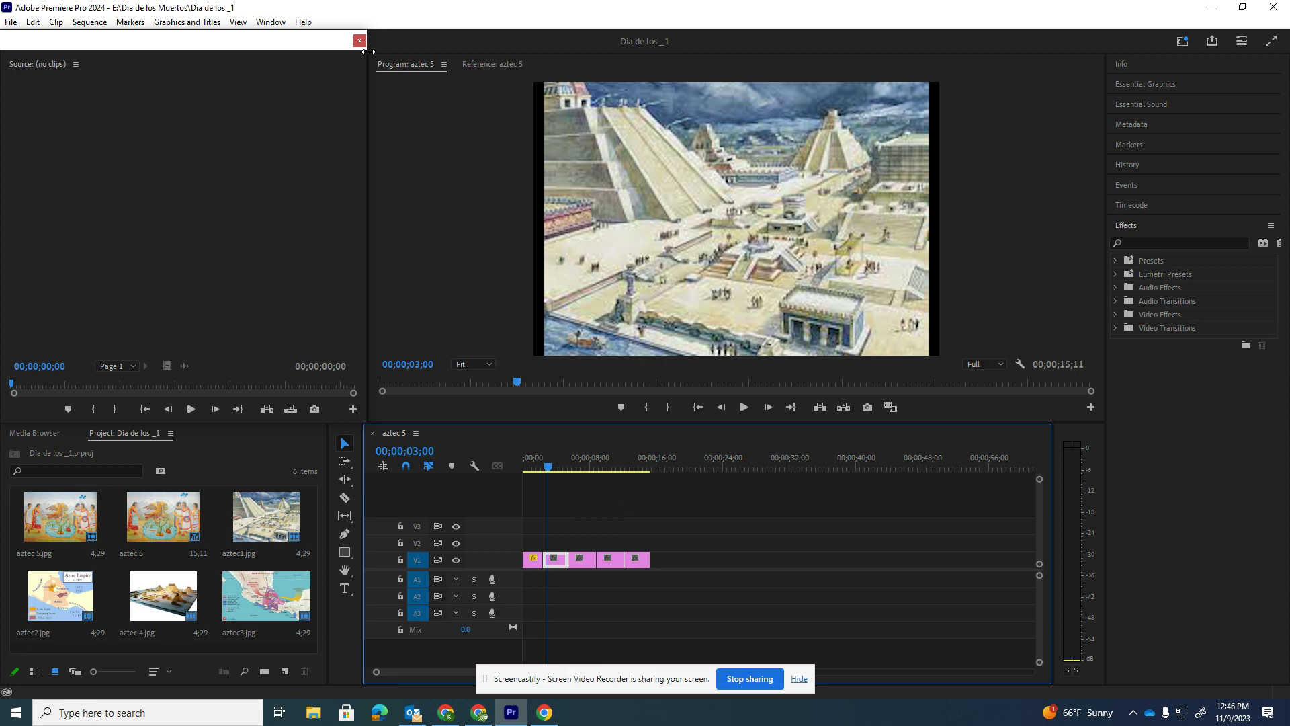
left_click(270, 22)
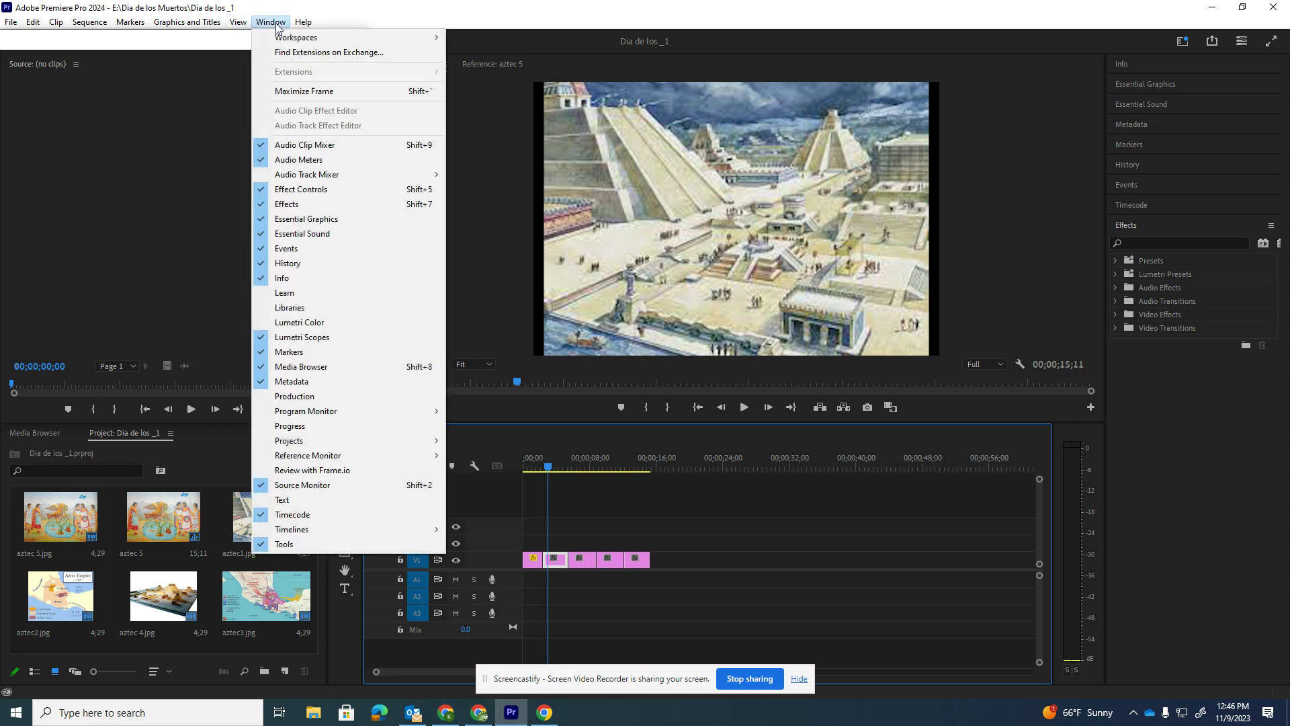
left_click(301, 188)
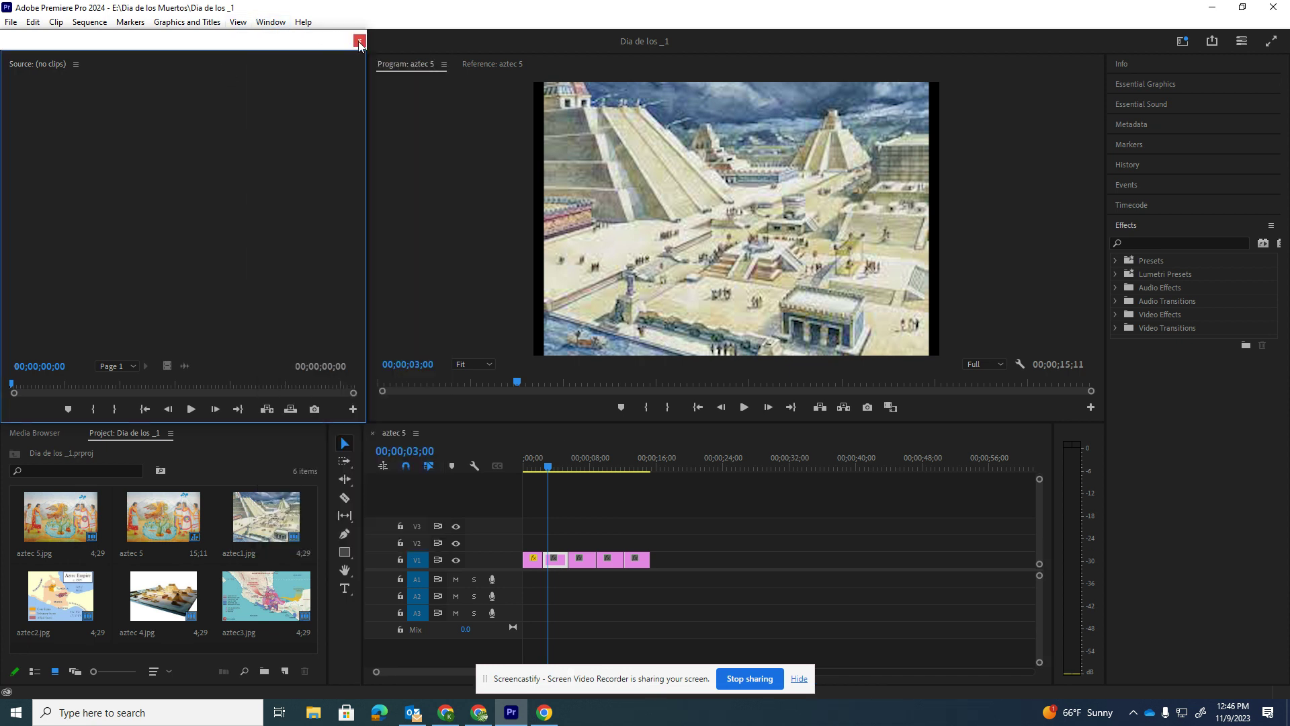
double_click(42, 64)
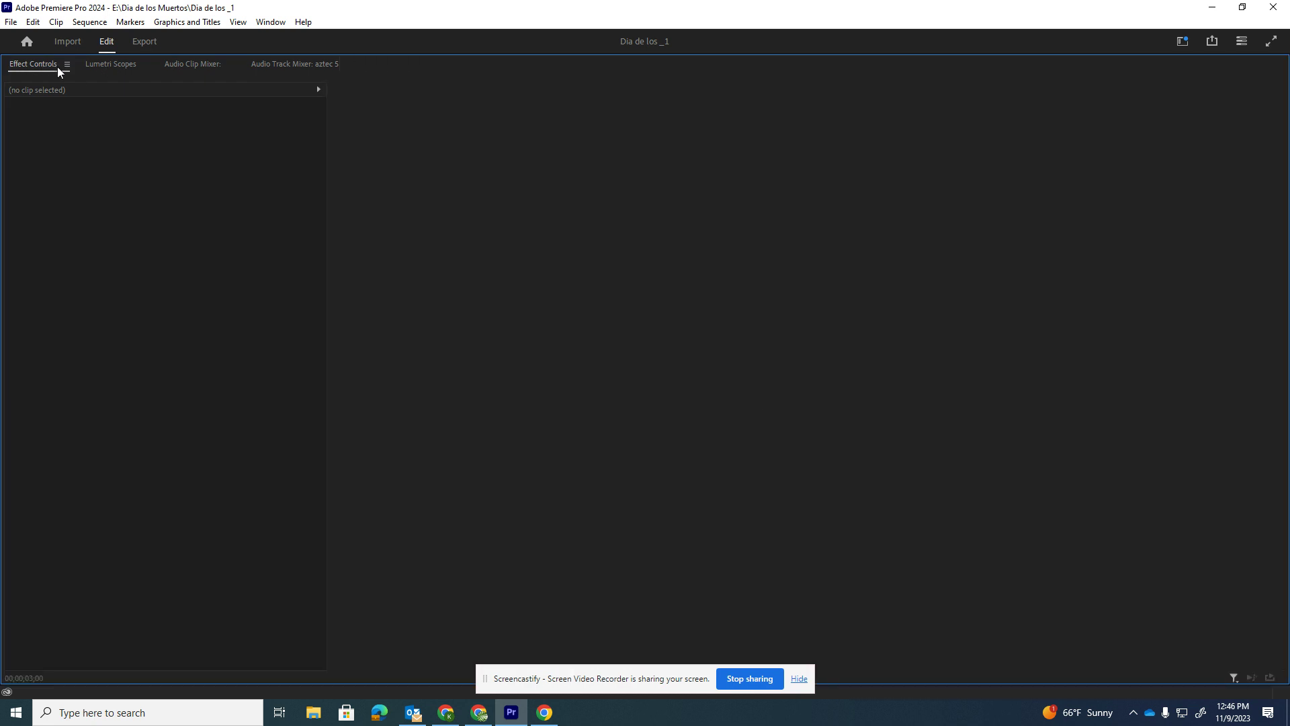
Restore the standard workspace layout via the Window menu and load aztec1.jpg in the source viewer.
left_click(270, 21)
left_click(503, 37)
left_click(270, 21)
left_click(304, 91)
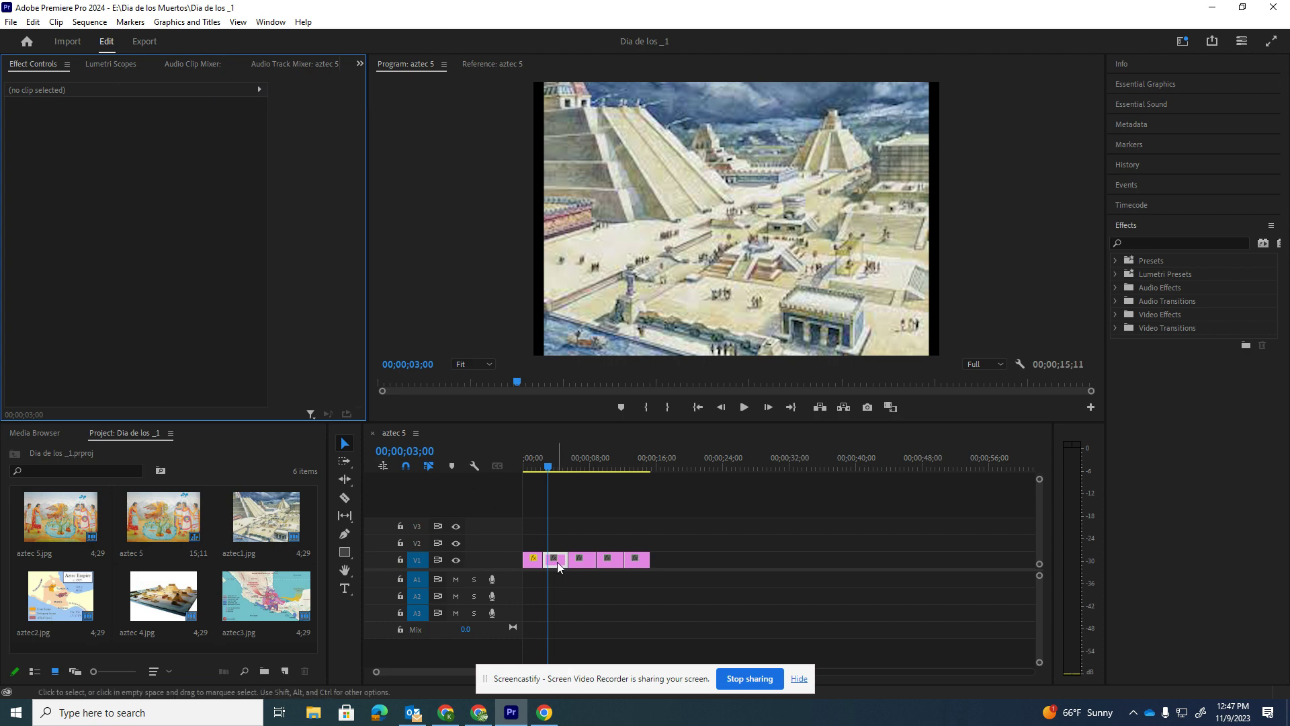
double_click(558, 562)
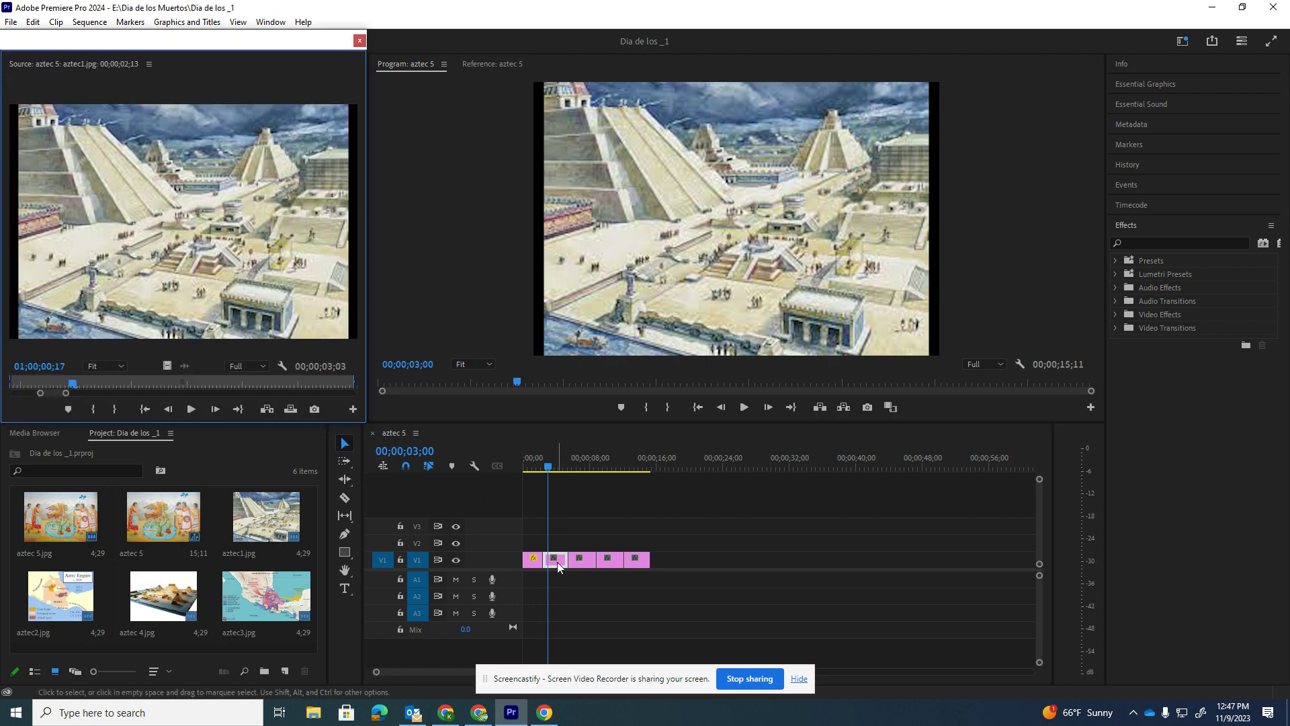
Close the source viewer and scrub the aztec1 clip and sequence back to about 03;00.
left_click(149, 64)
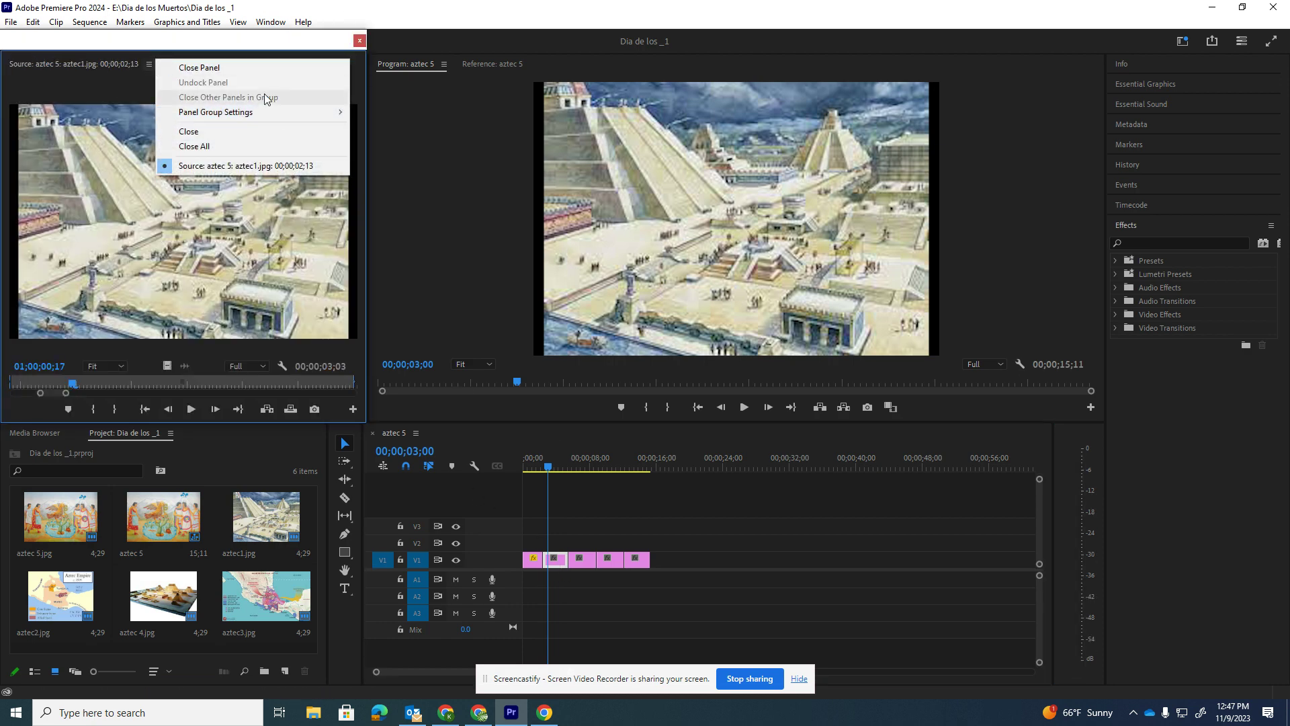
left_click(225, 65)
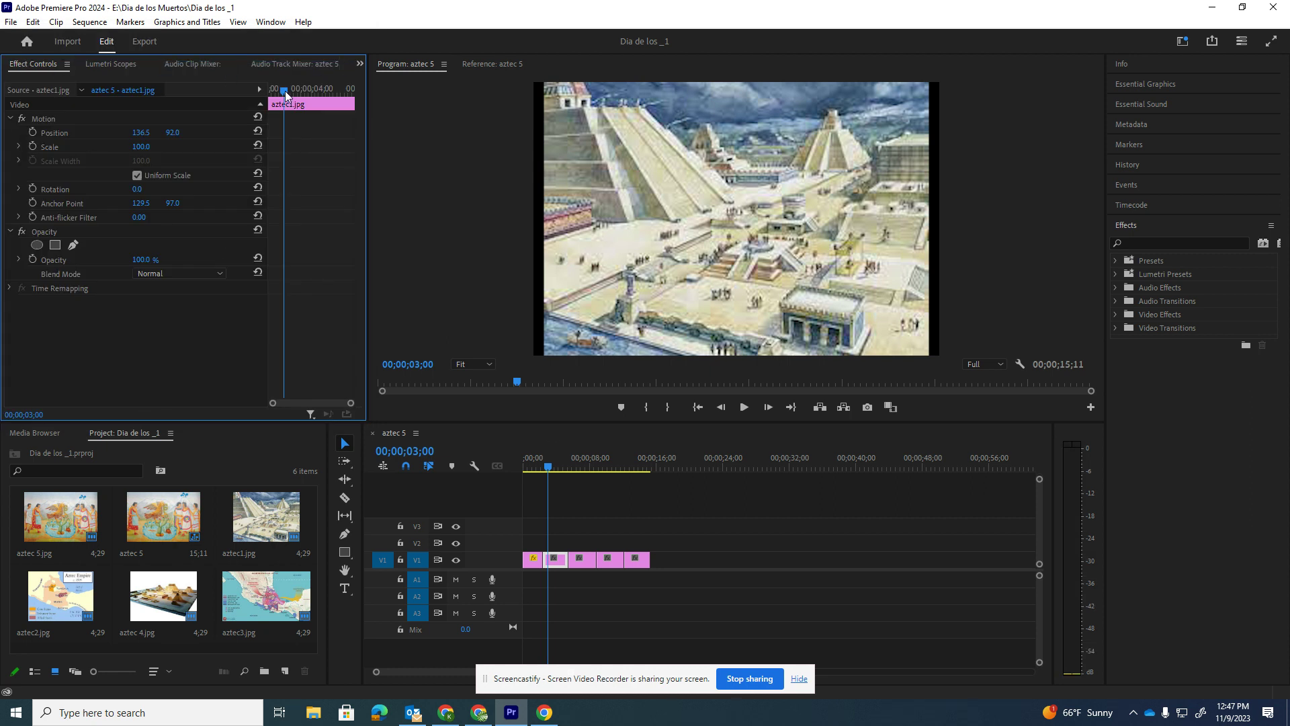
mouse_move(285, 91)
left_mouse_down()
mouse_move(339, 91)
mouse_move(282, 92)
left_mouse_up()
mouse_move(283, 91)
left_mouse_down()
mouse_move(270, 93)
mouse_move(299, 92)
left_mouse_up()
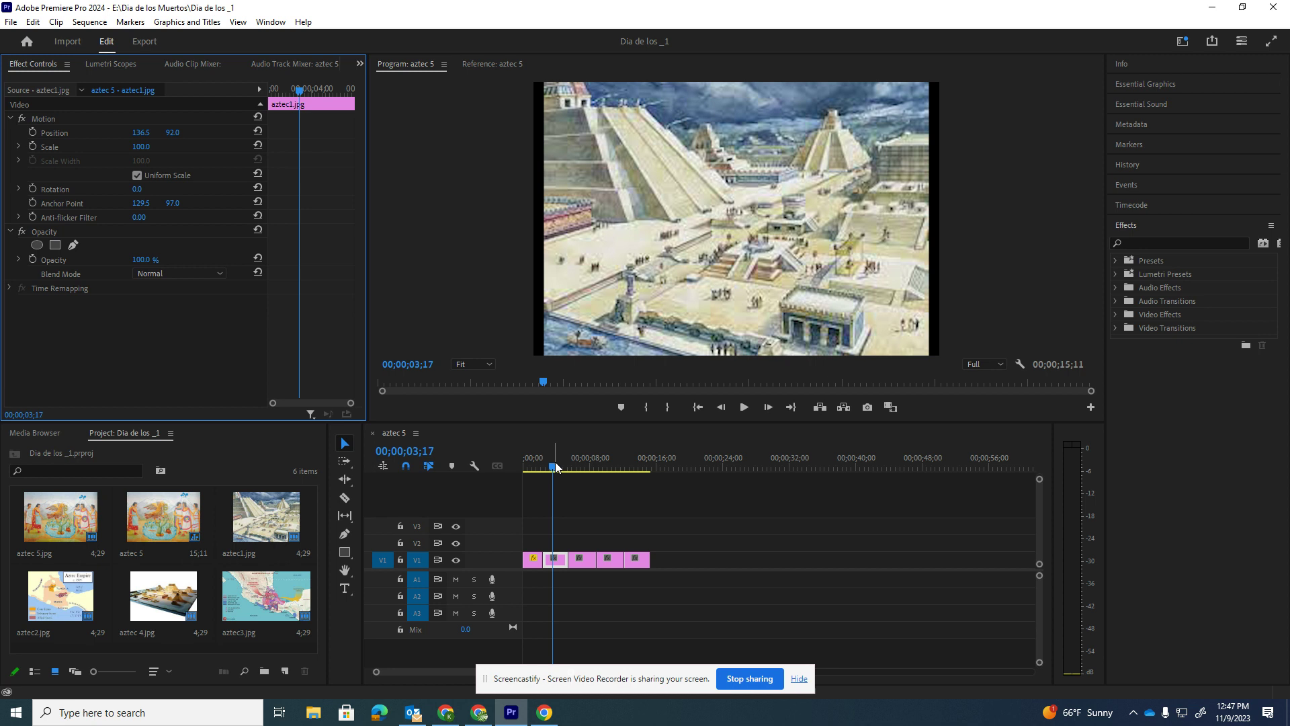
left_click_drag(553, 466, 552, 468)
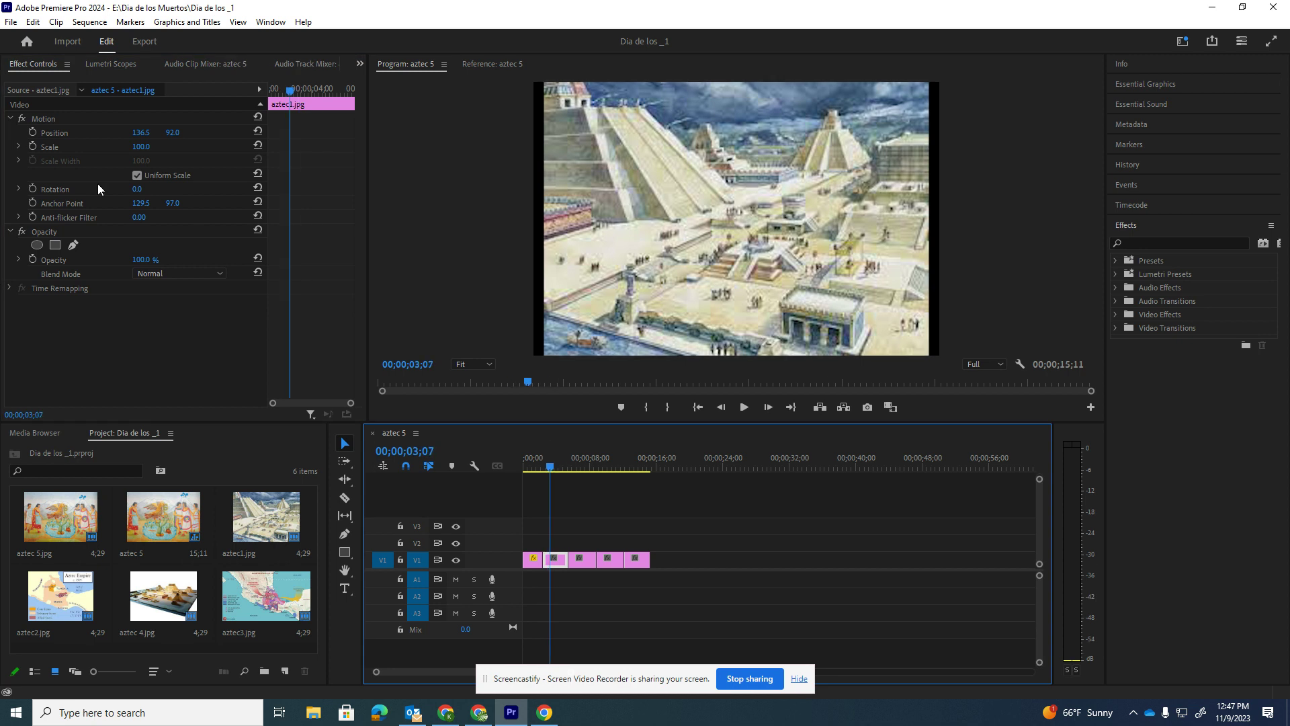
Keyframe aztec1's Scale from 114% down to 41% later in the clip.
left_click(33, 147)
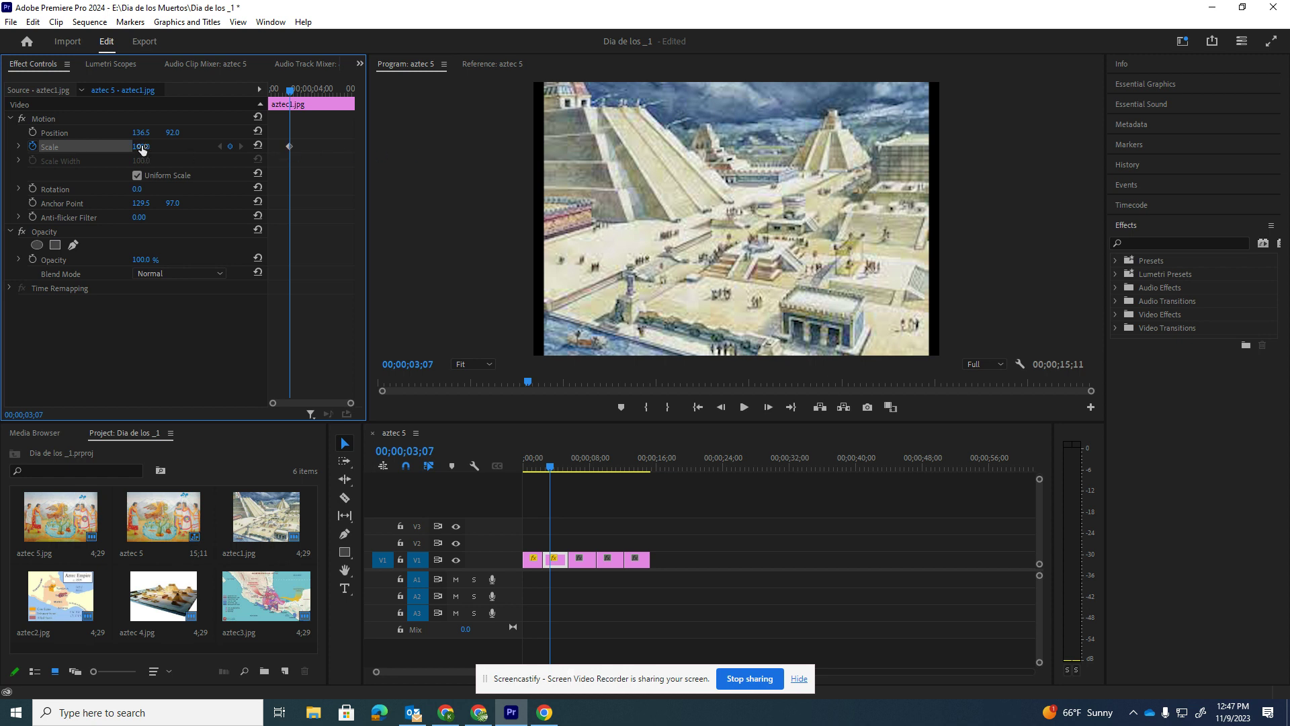
left_click_drag(150, 145, 169, 146)
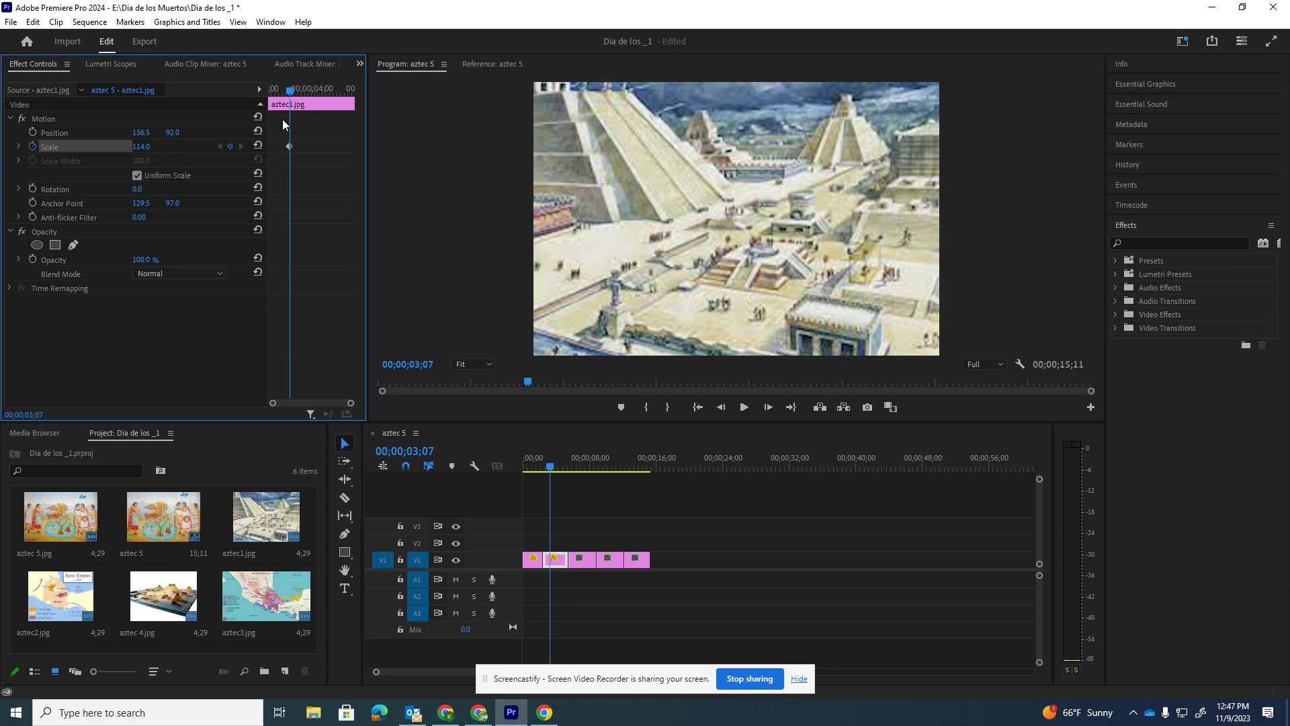
left_click_drag(290, 91, 324, 97)
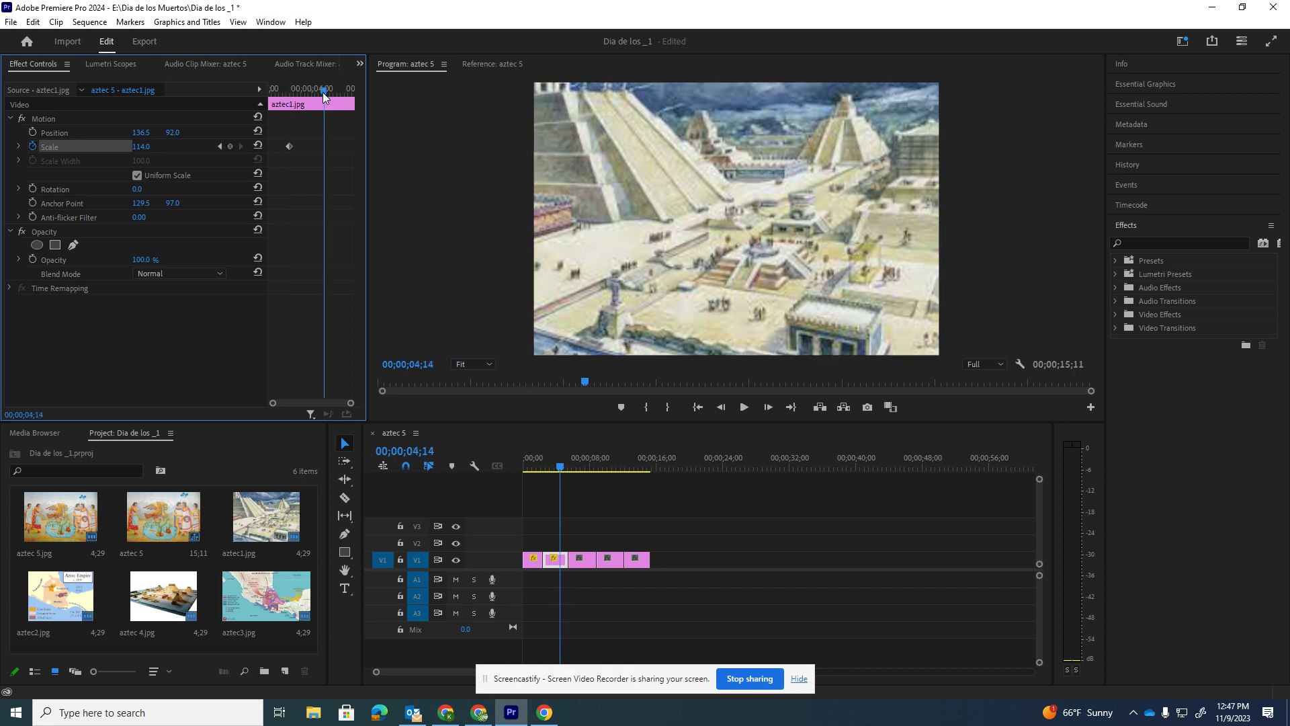
left_click(229, 146)
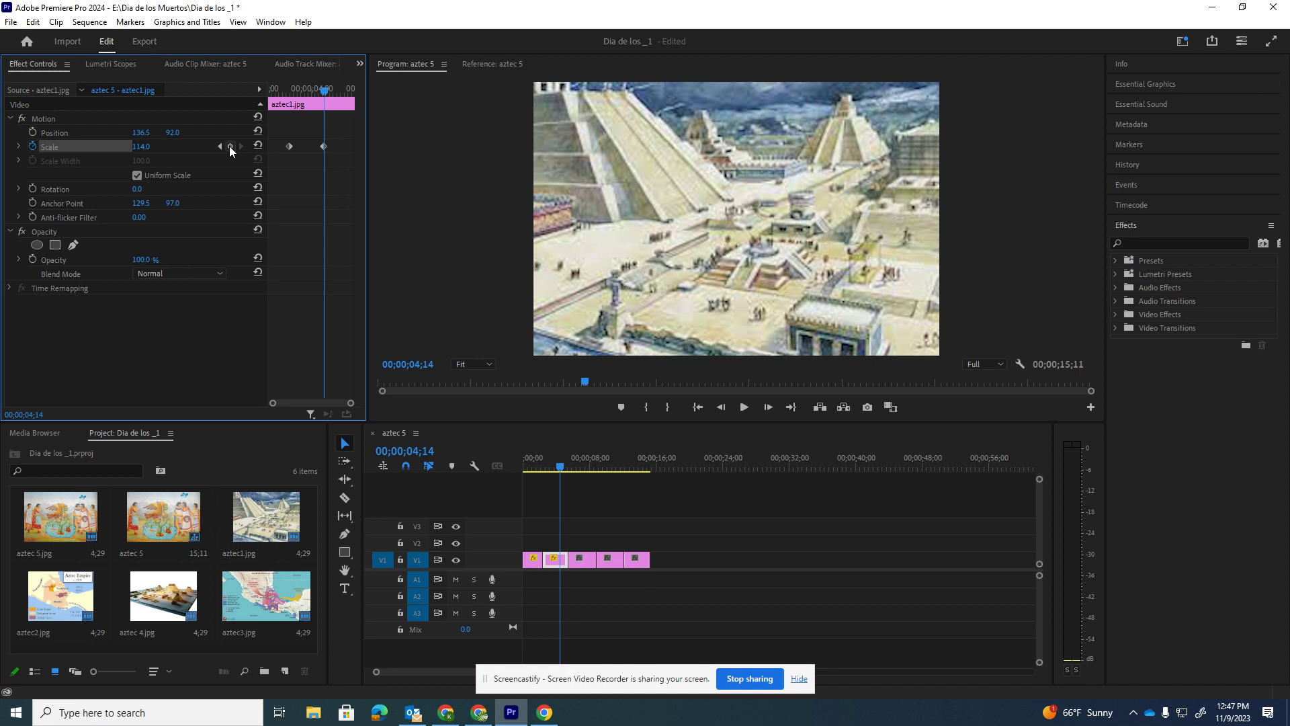
left_click_drag(141, 146, 76, 150)
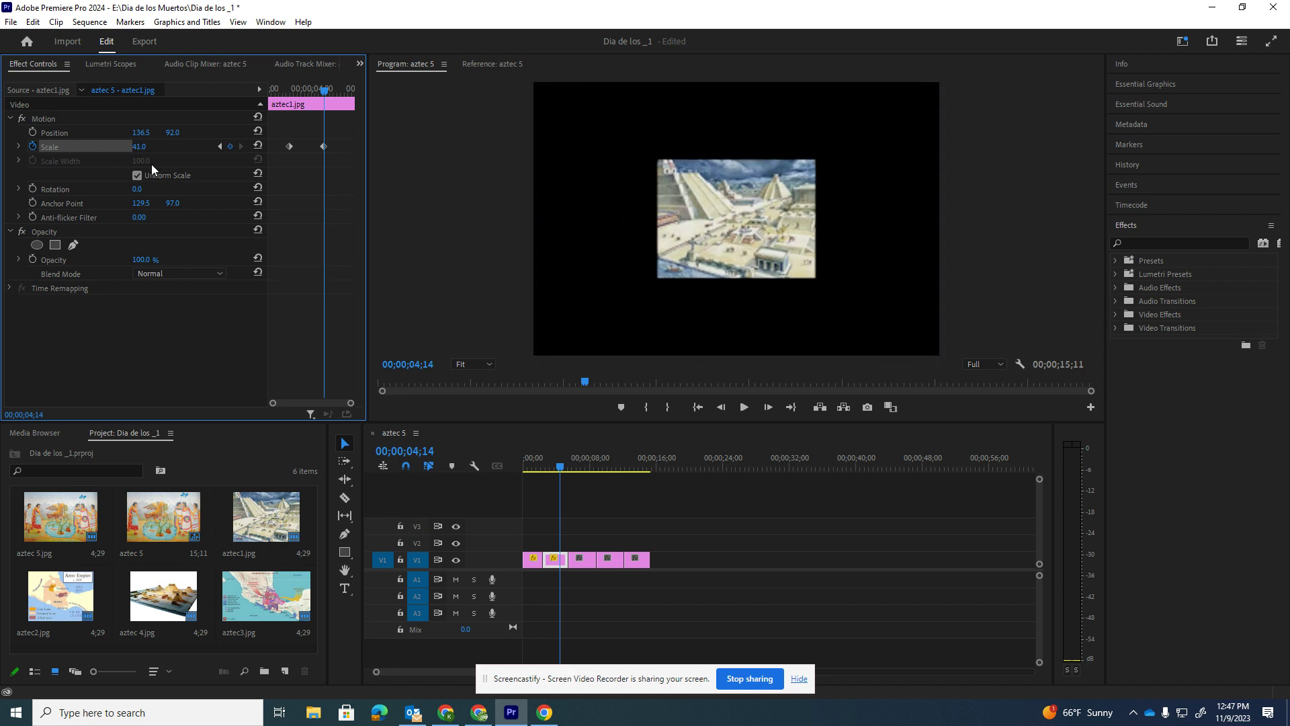
Play back the zoom-out animation from before its start, then stop.
left_click_drag(564, 467, 546, 464)
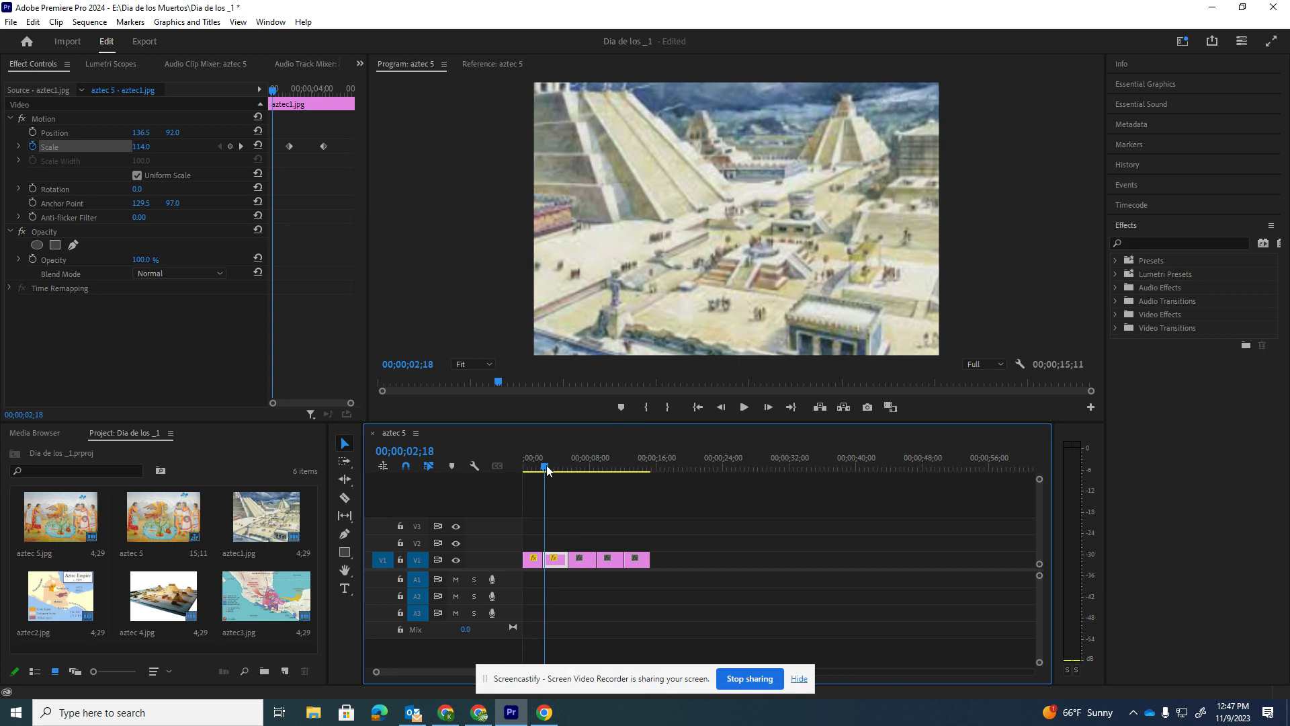
left_click(744, 406)
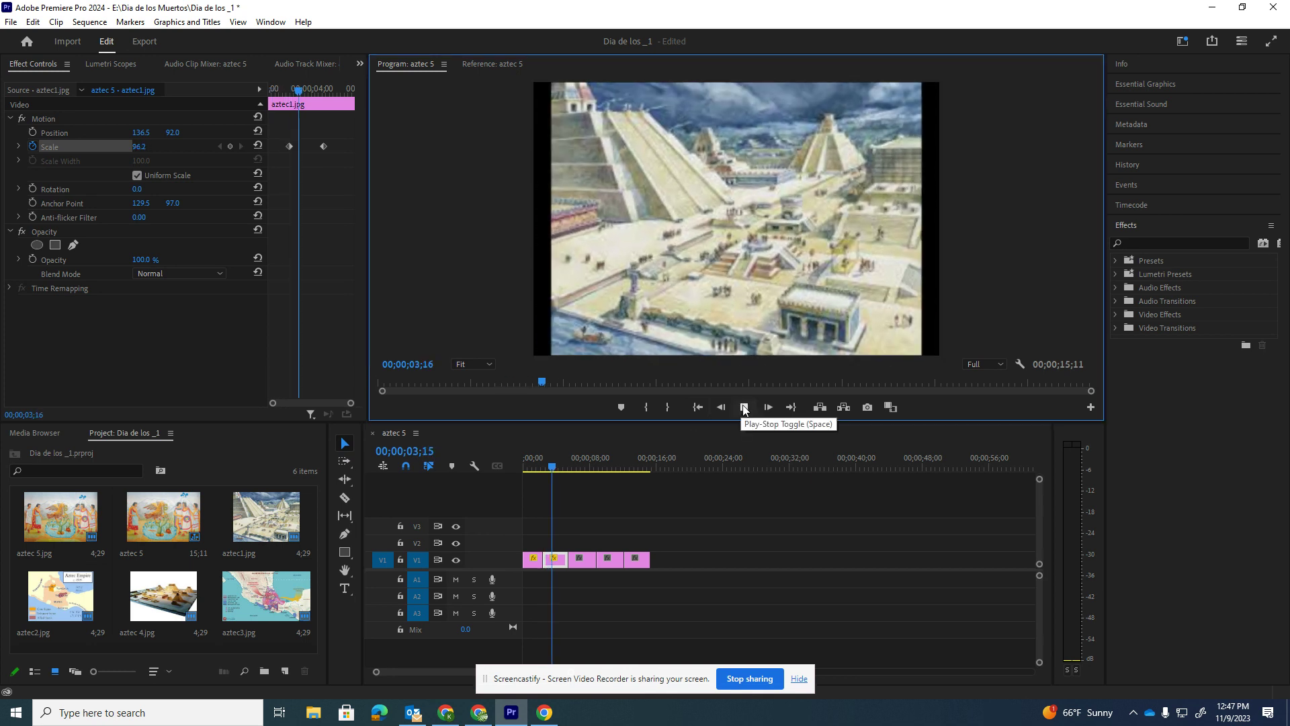
key("space")
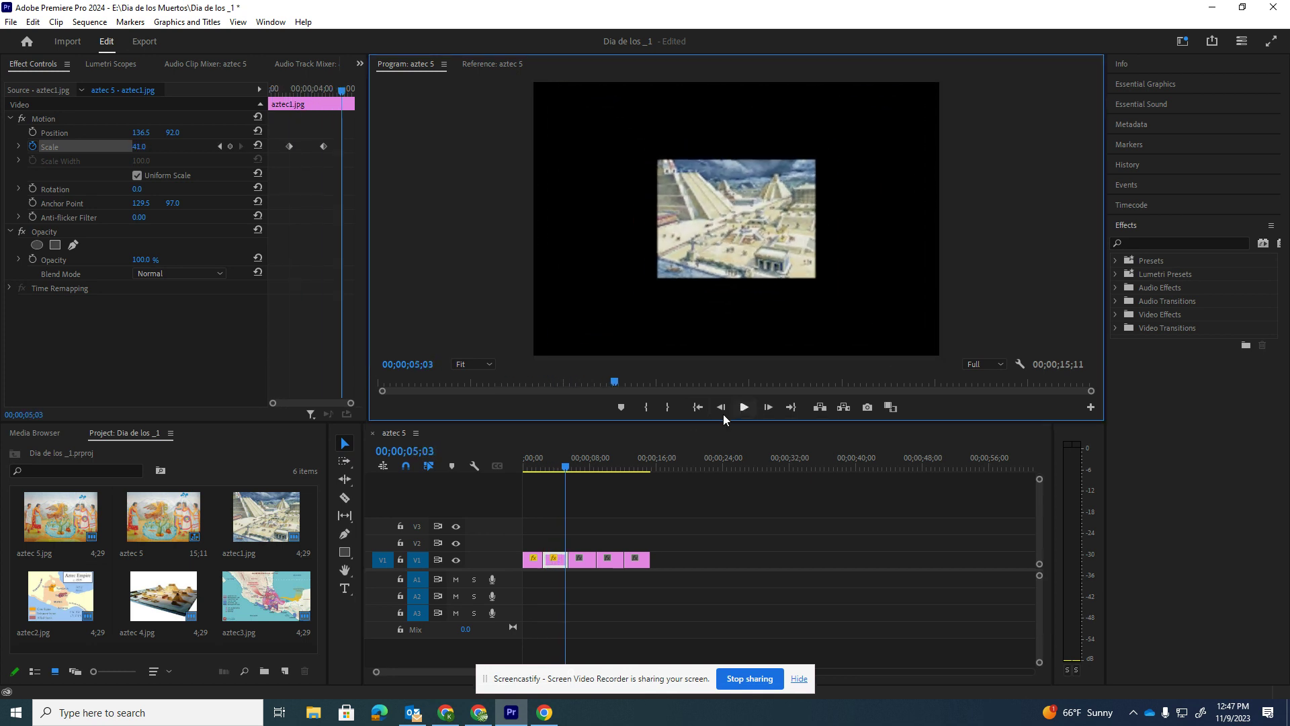
Select the aztec2 map clip, enable Scale animation and shift the map down to Y 112.
left_click(570, 467)
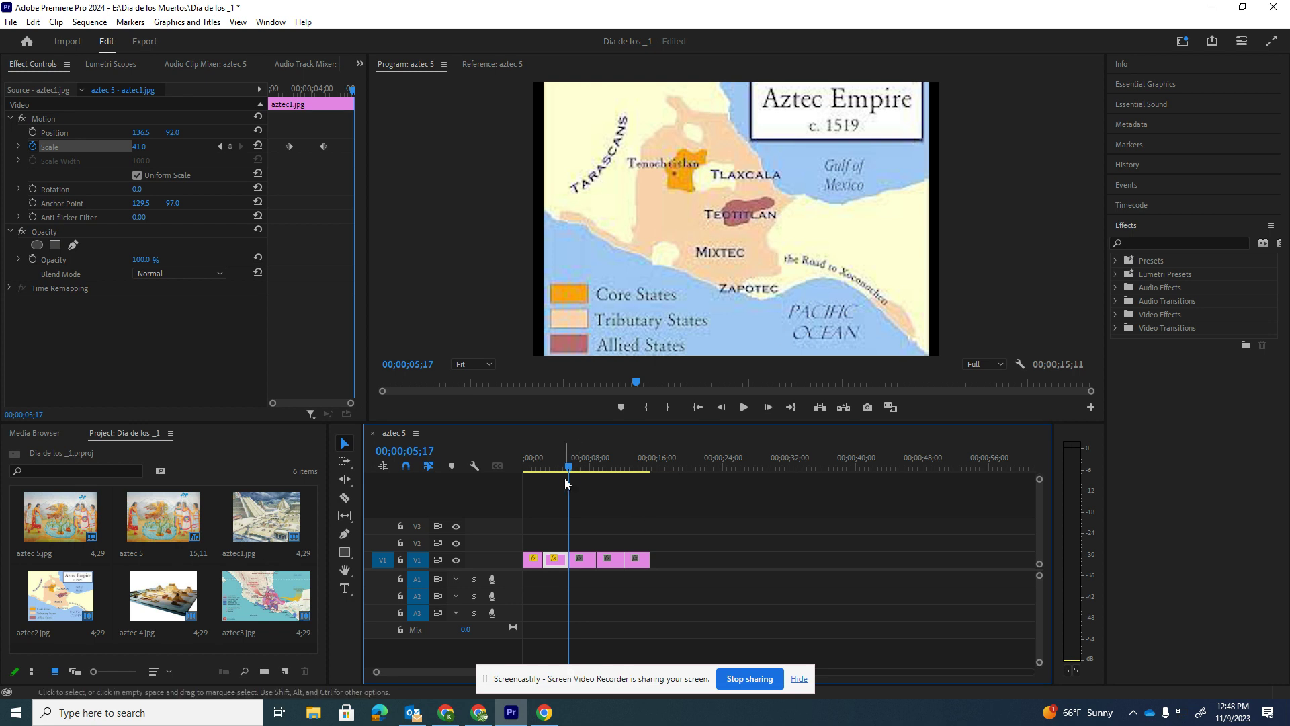
left_click(572, 467)
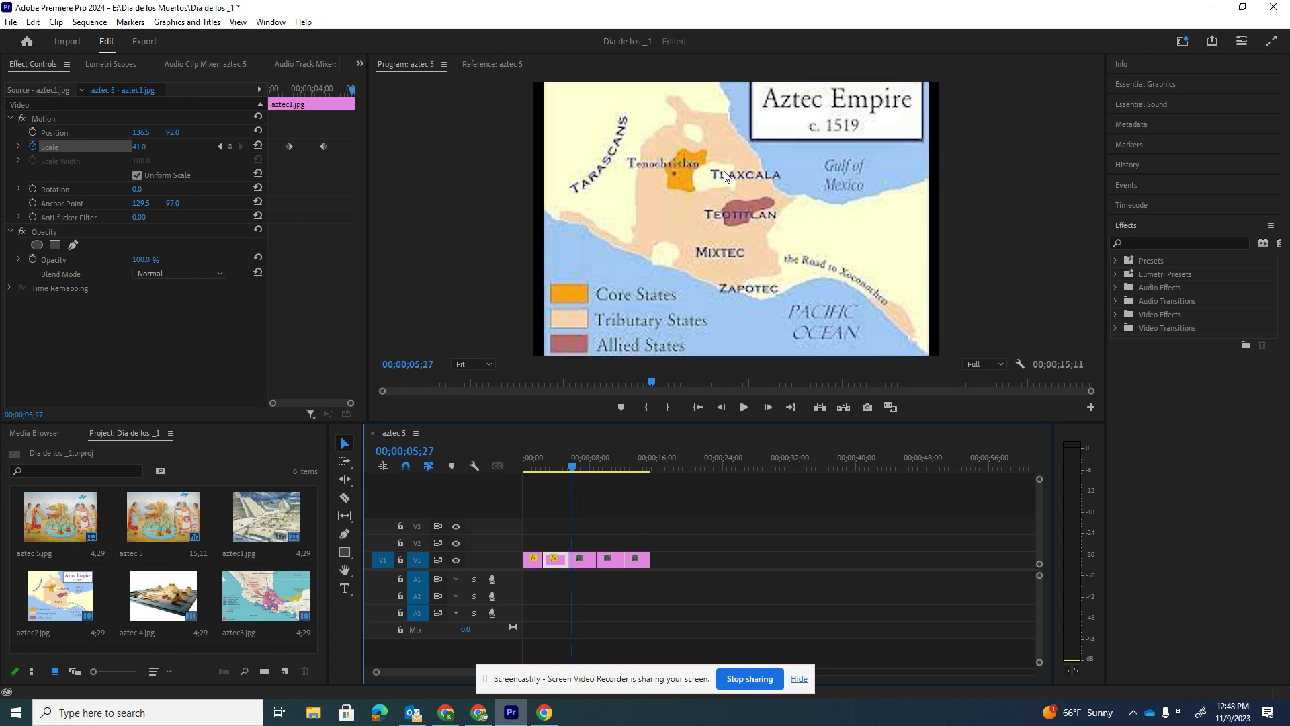
left_click(586, 560)
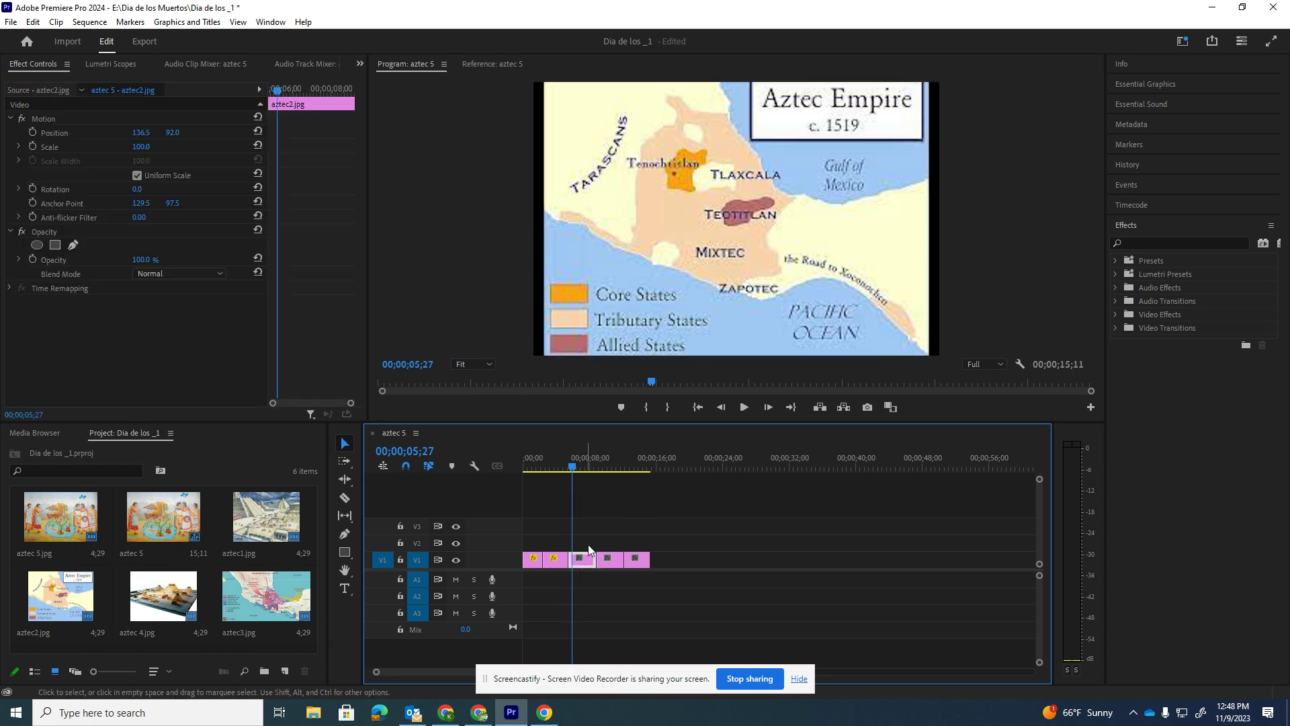
left_click(33, 146)
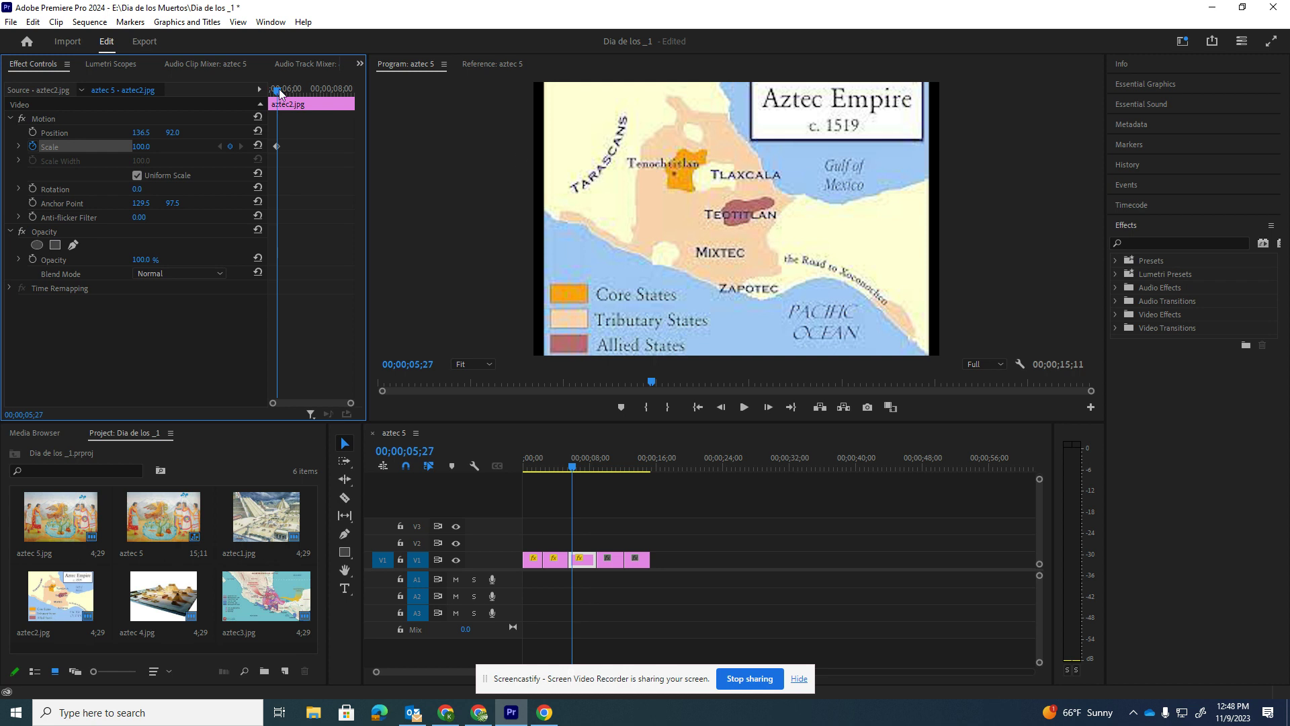
left_click_drag(280, 93, 330, 98)
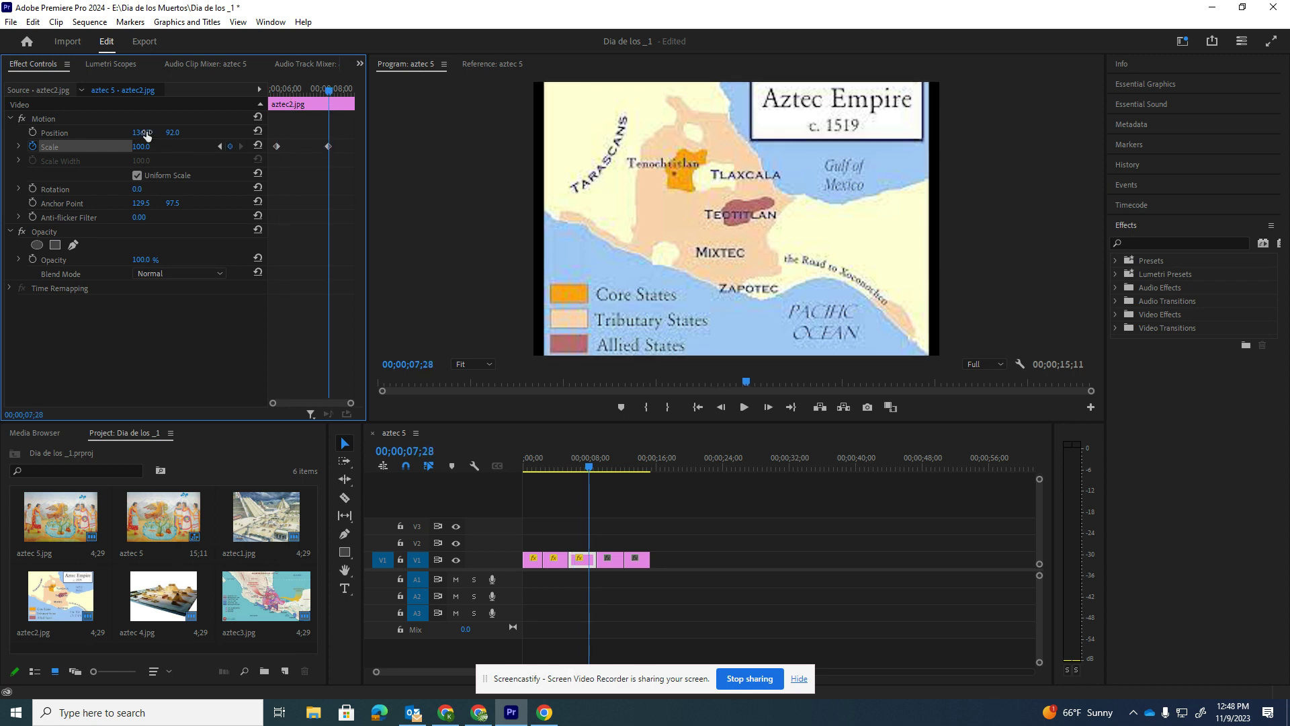
left_click_drag(171, 132, 161, 134)
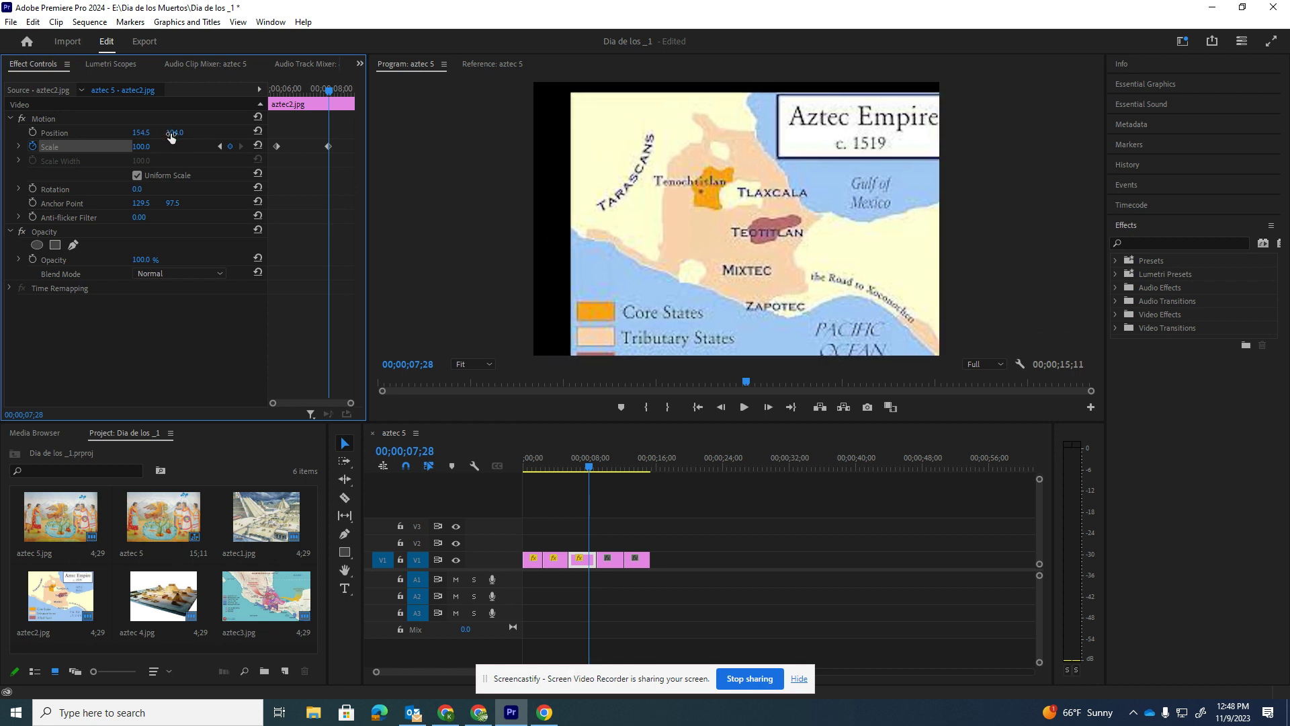
left_click_drag(176, 134, 180, 131)
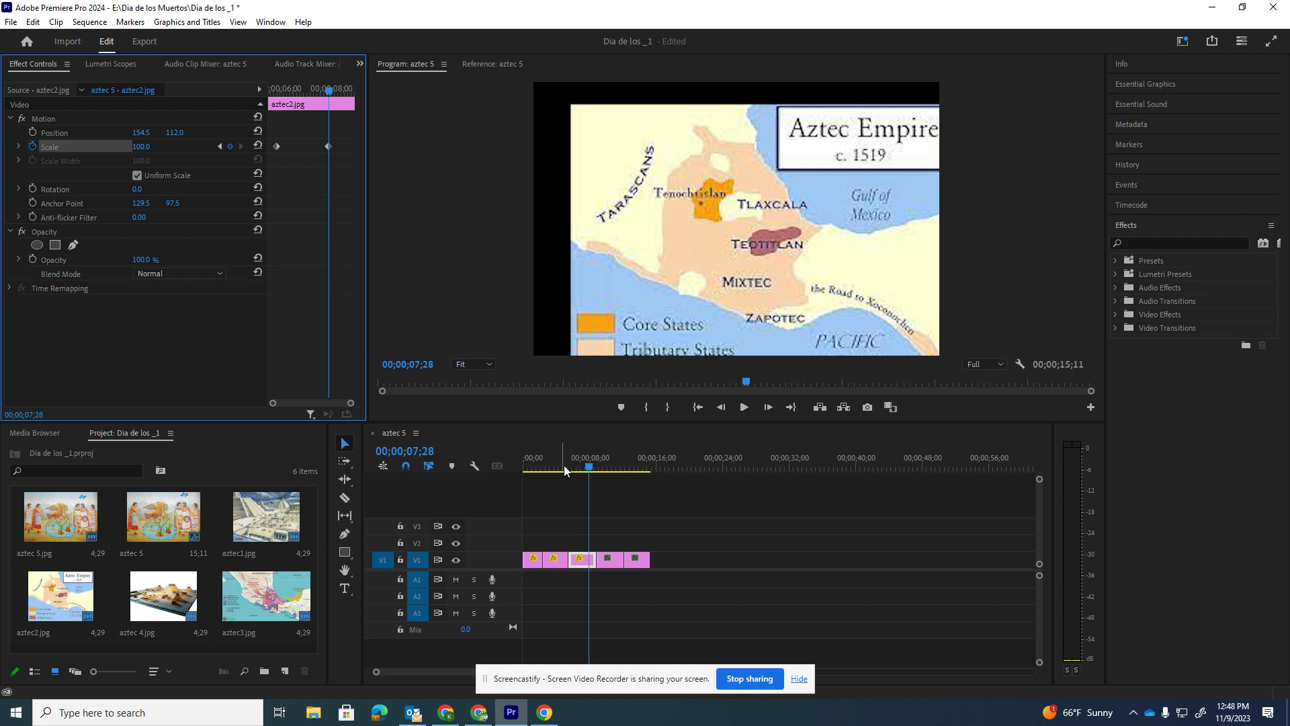
Preview the map clip, then move the map image back upward at the first keyframe.
left_click_drag(585, 464, 565, 466)
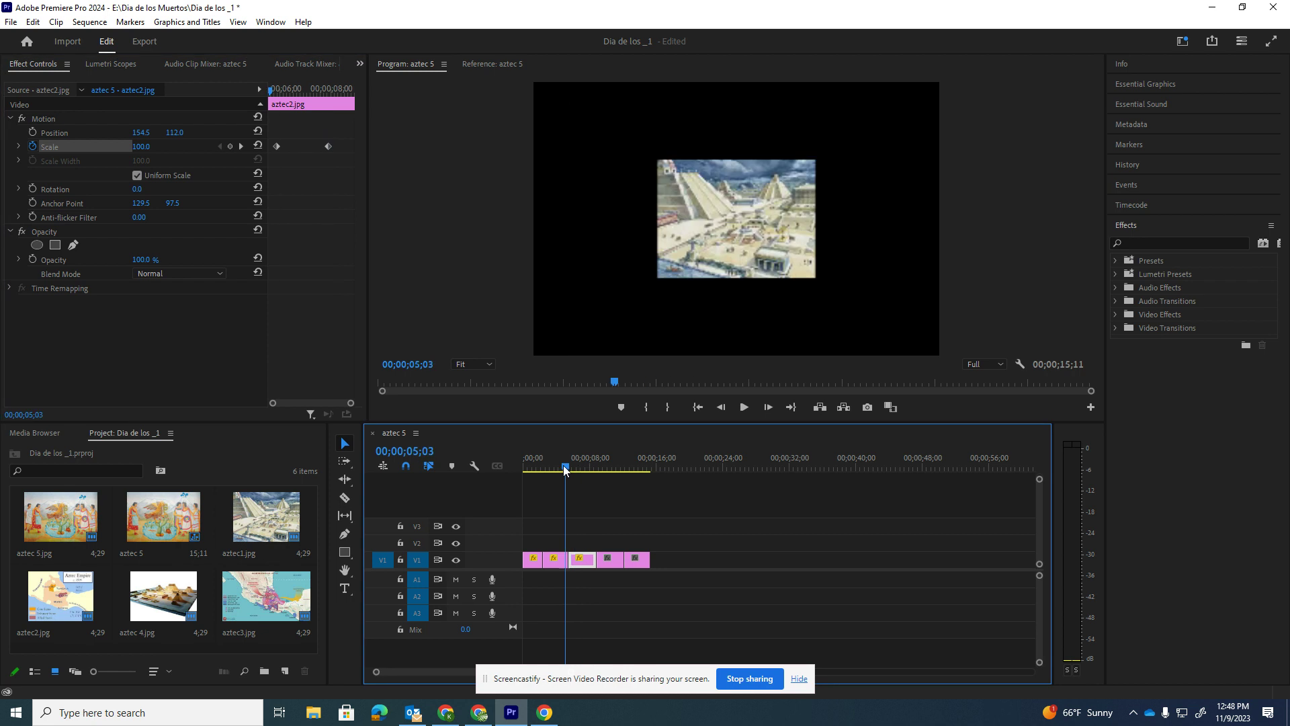
left_click(743, 408)
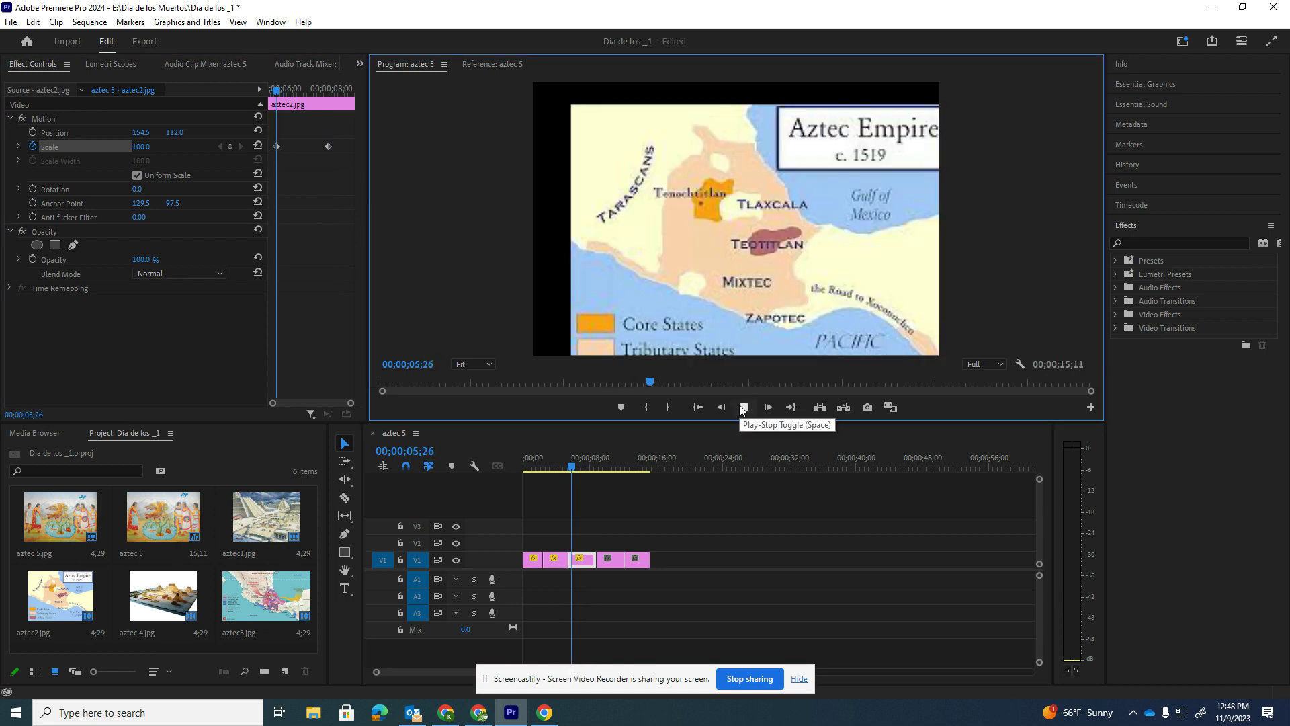
left_click(742, 408)
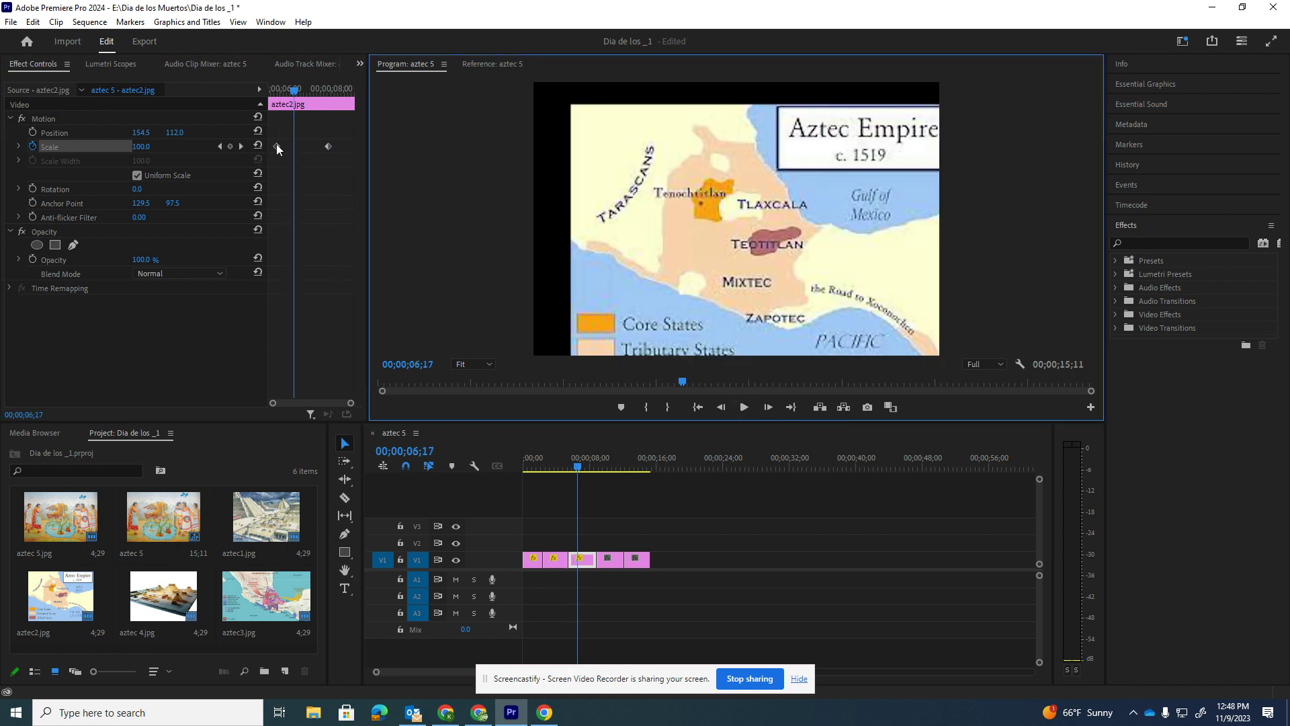
left_click_drag(293, 91, 276, 95)
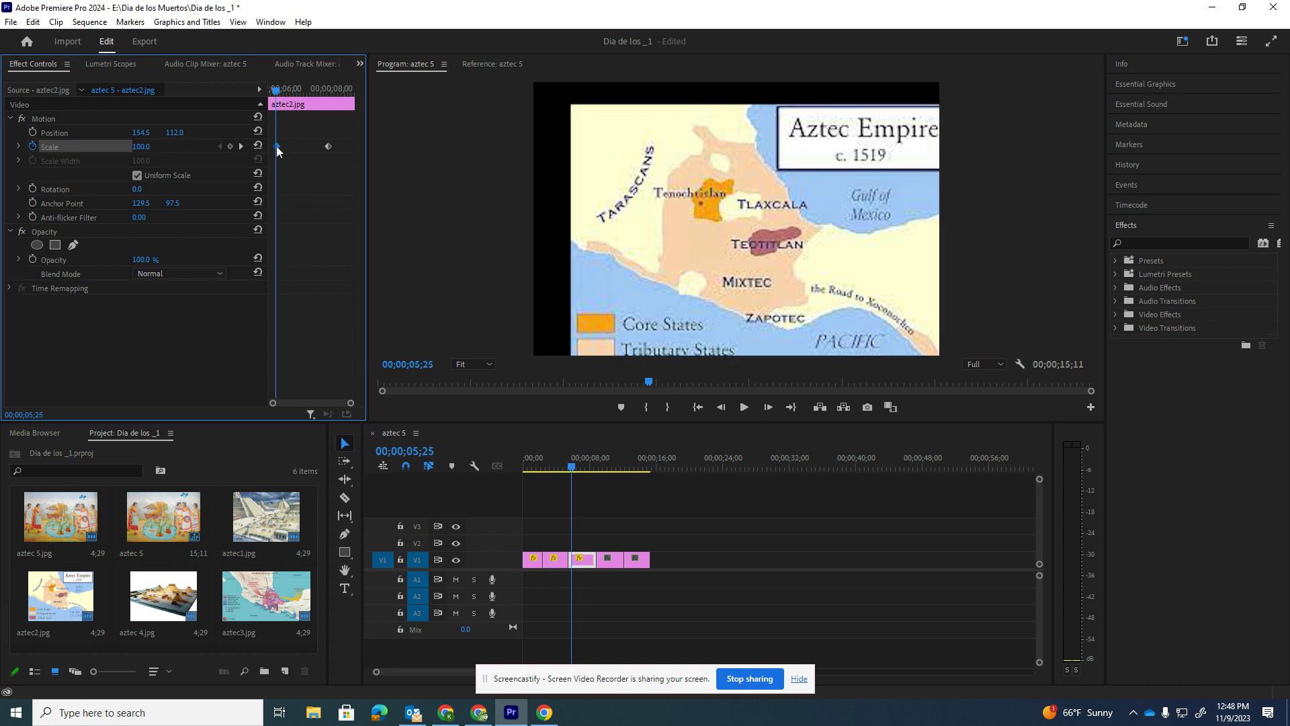
left_click_drag(176, 132, 148, 135)
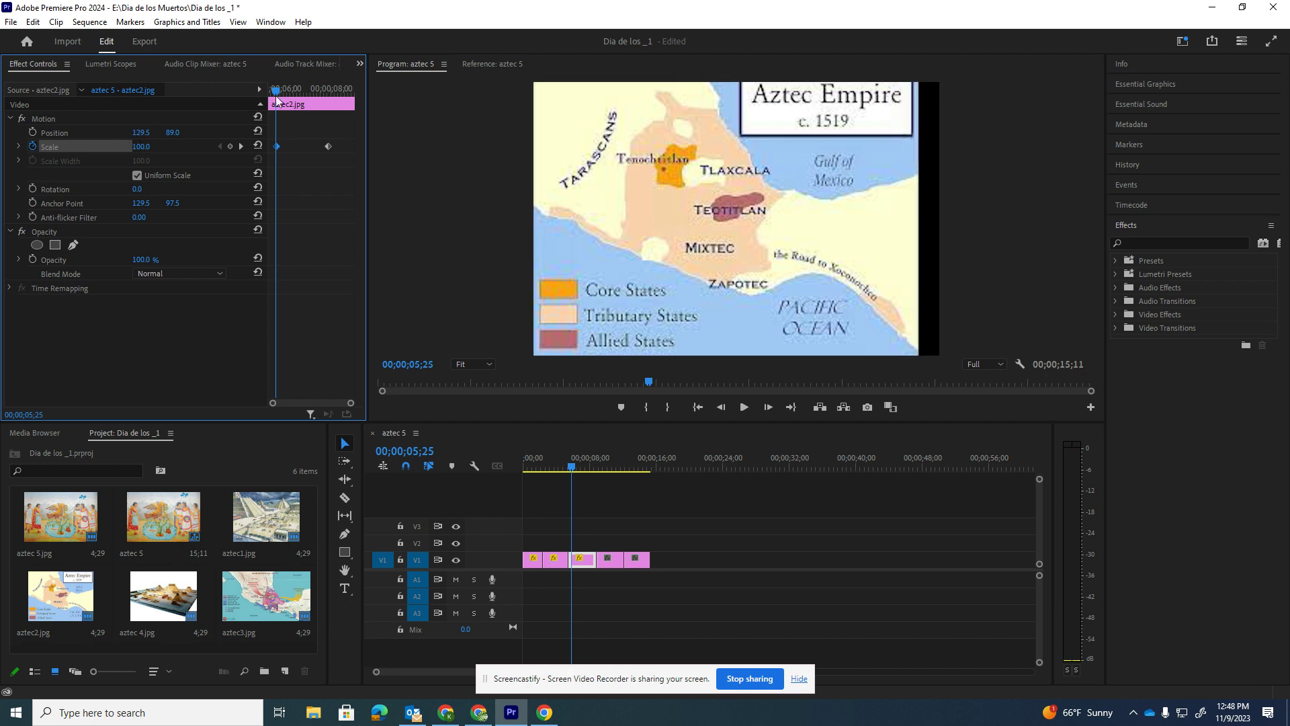
Delete the map clip's Scale keyframes, confirming the warning, leaving Scale unanimated.
left_click_drag(278, 92, 332, 95)
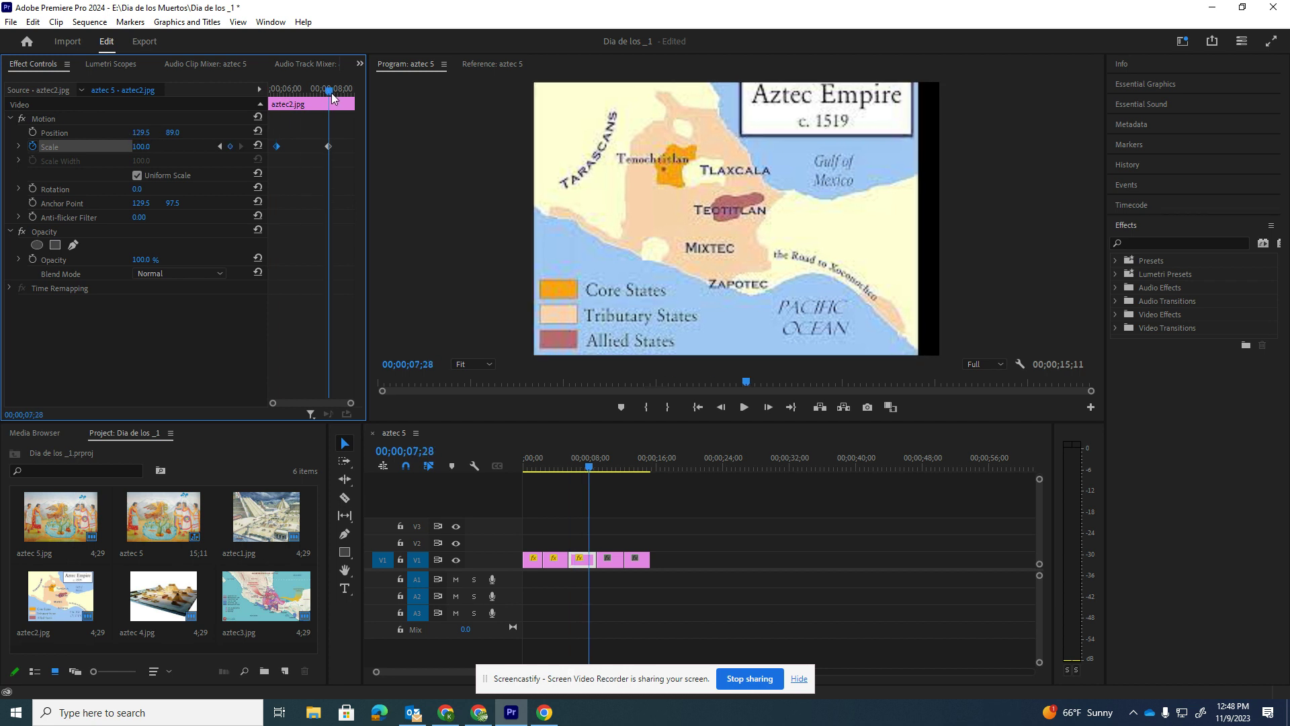
left_click(231, 146)
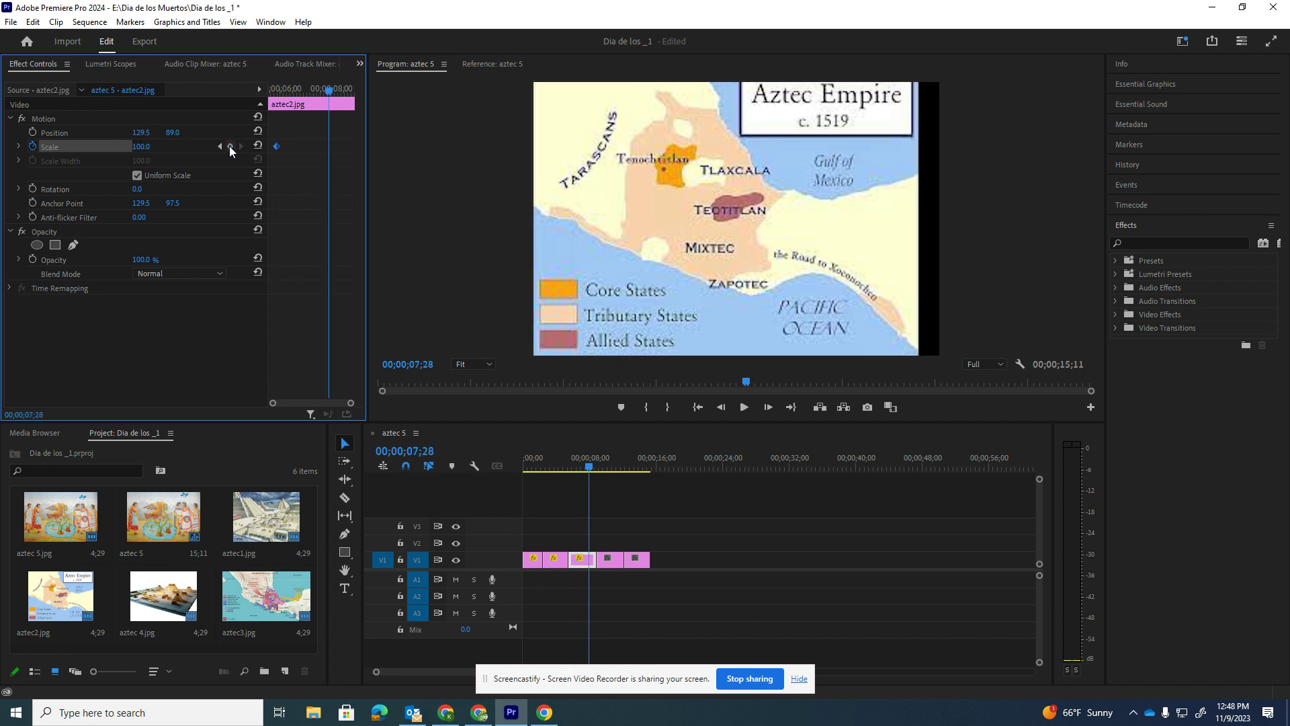
left_click(33, 147)
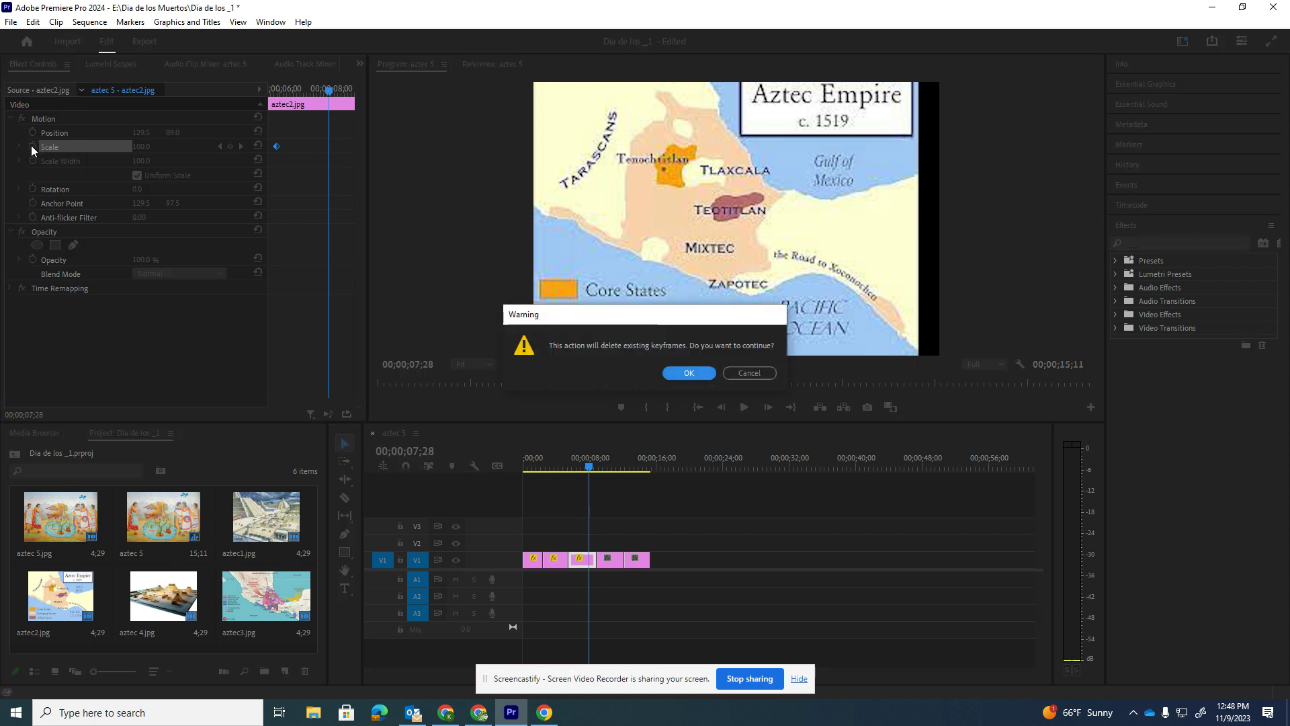
left_click(693, 372)
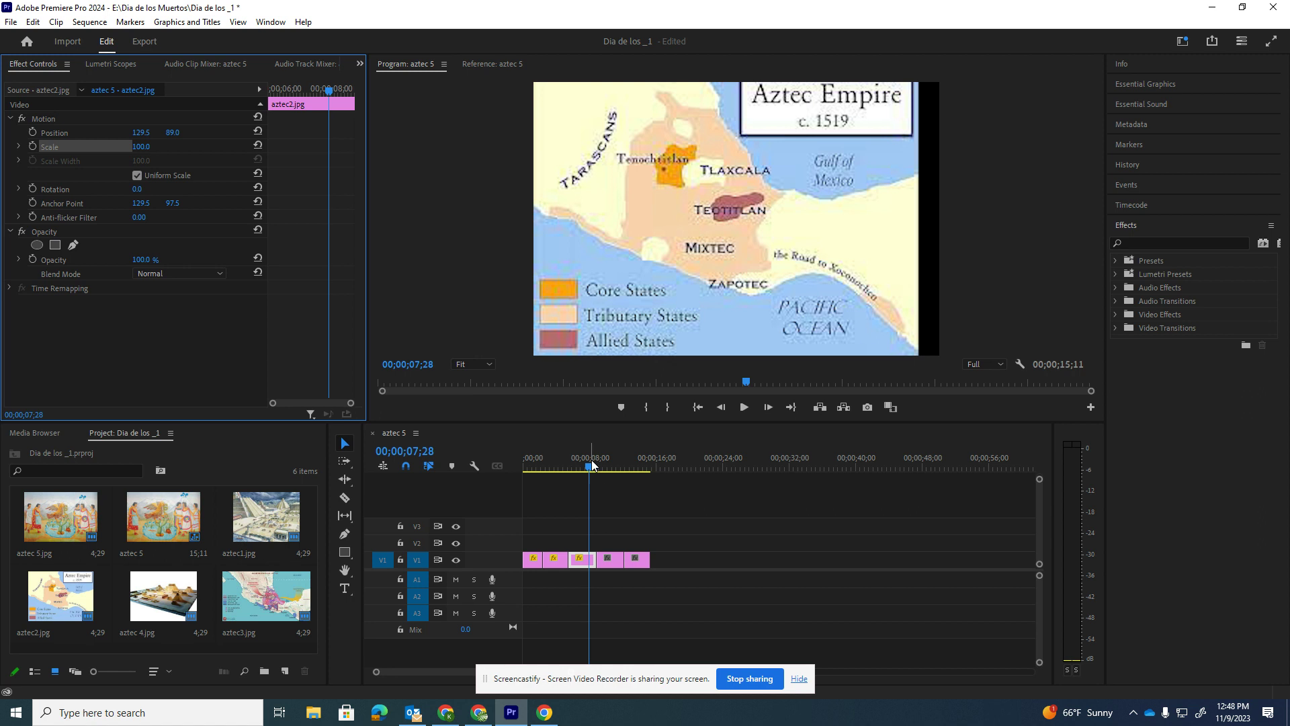
left_click_drag(592, 461, 576, 464)
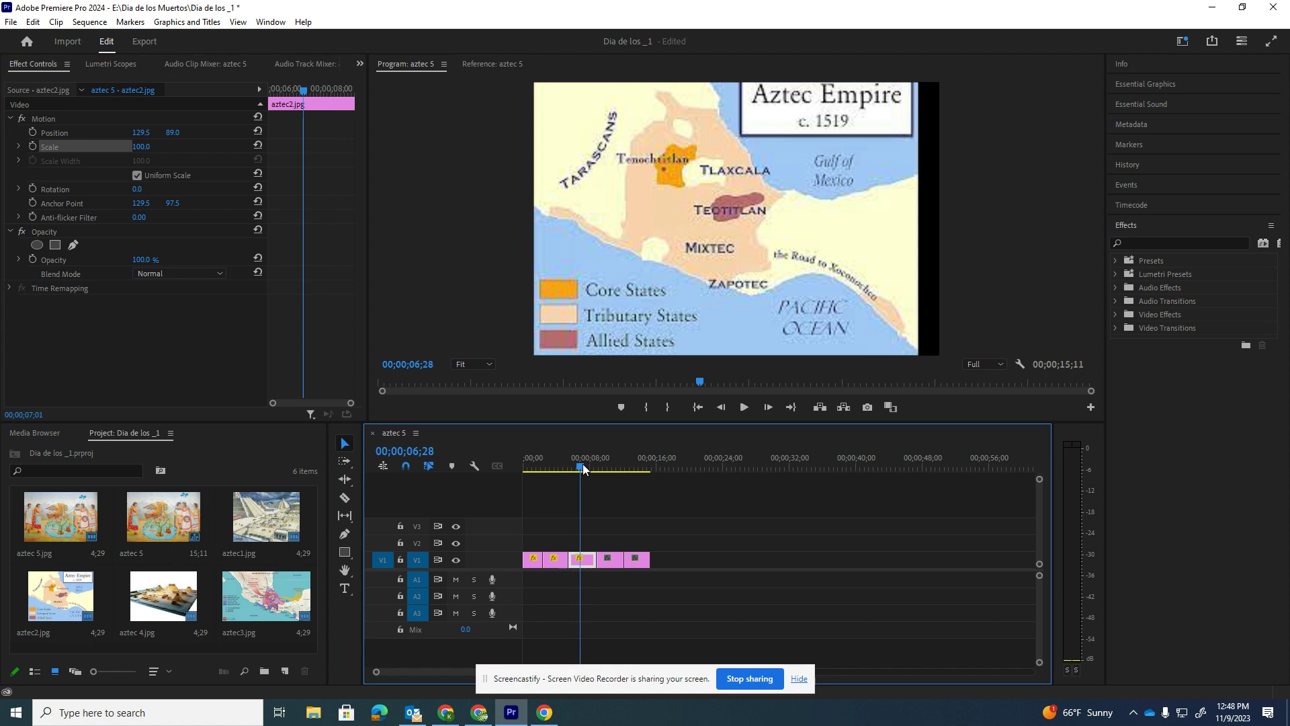
Keyframe the map's Scale to zoom in, ending at 211, and scrub back to preview.
left_click(33, 144)
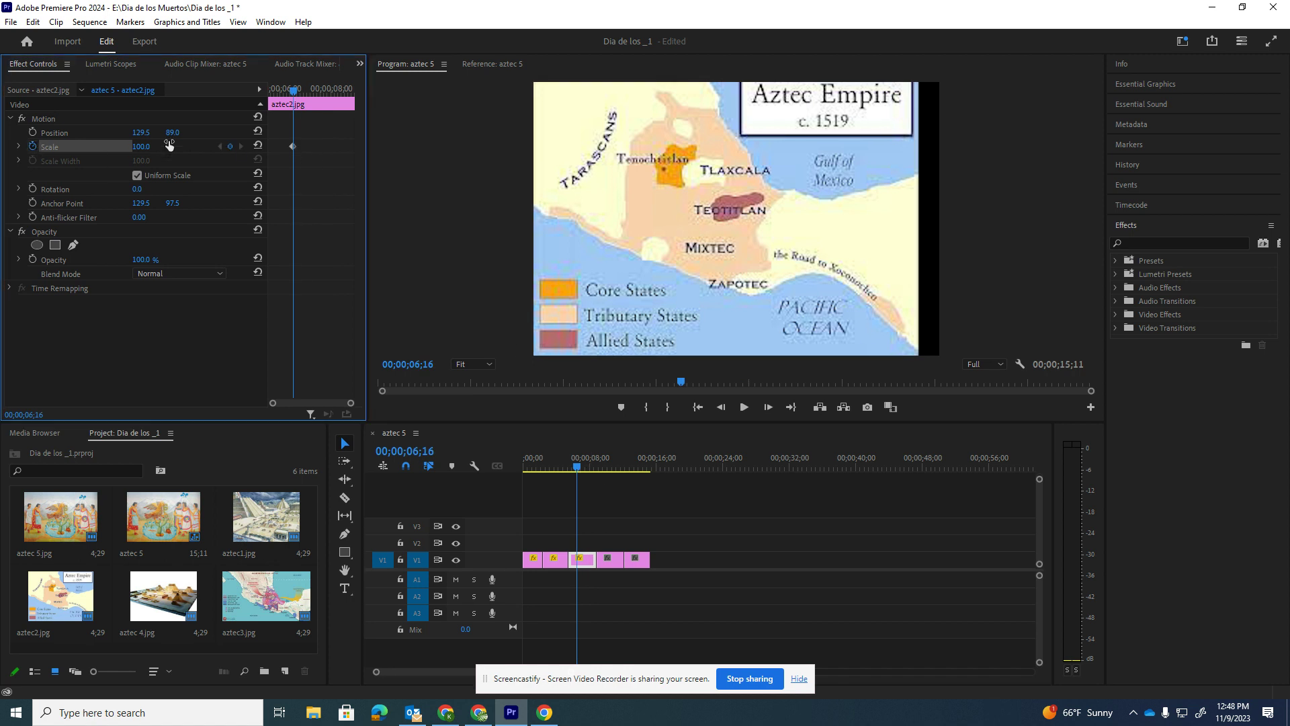
mouse_move(147, 147)
left_mouse_down()
mouse_move(301, 126)
mouse_move(328, 90)
left_mouse_up()
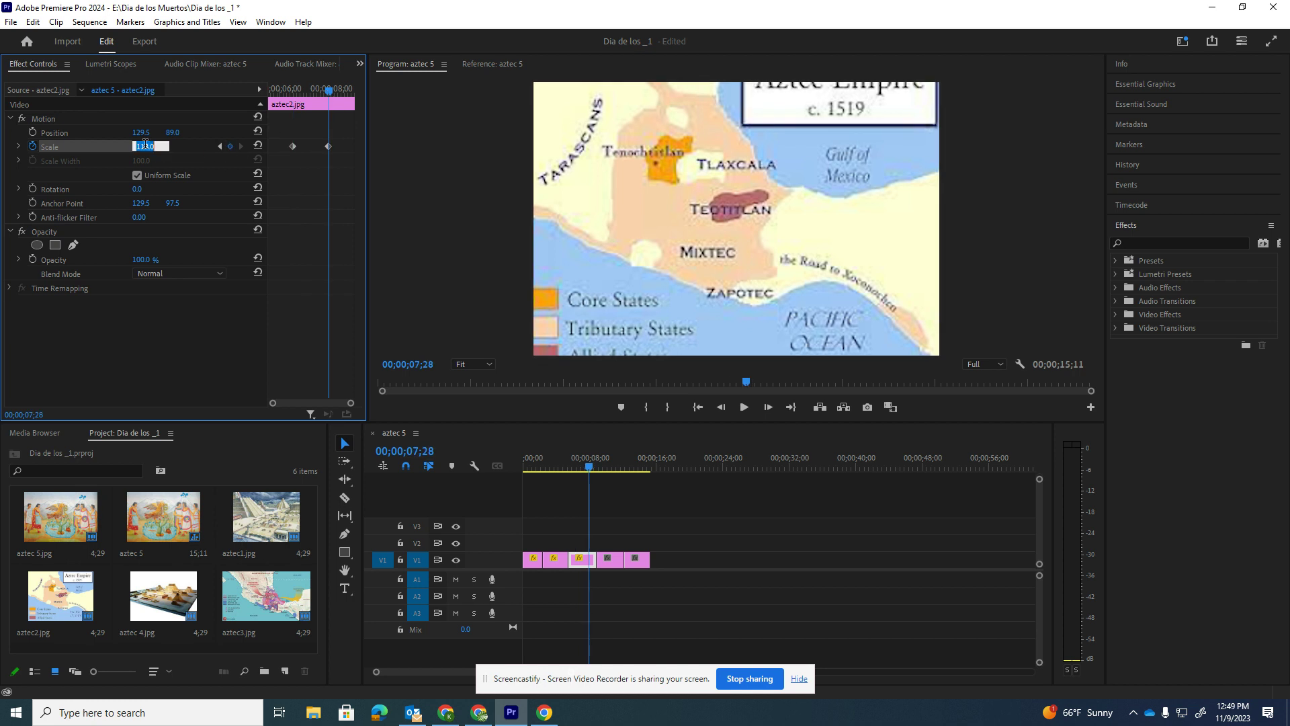
left_click_drag(145, 148, 200, 148)
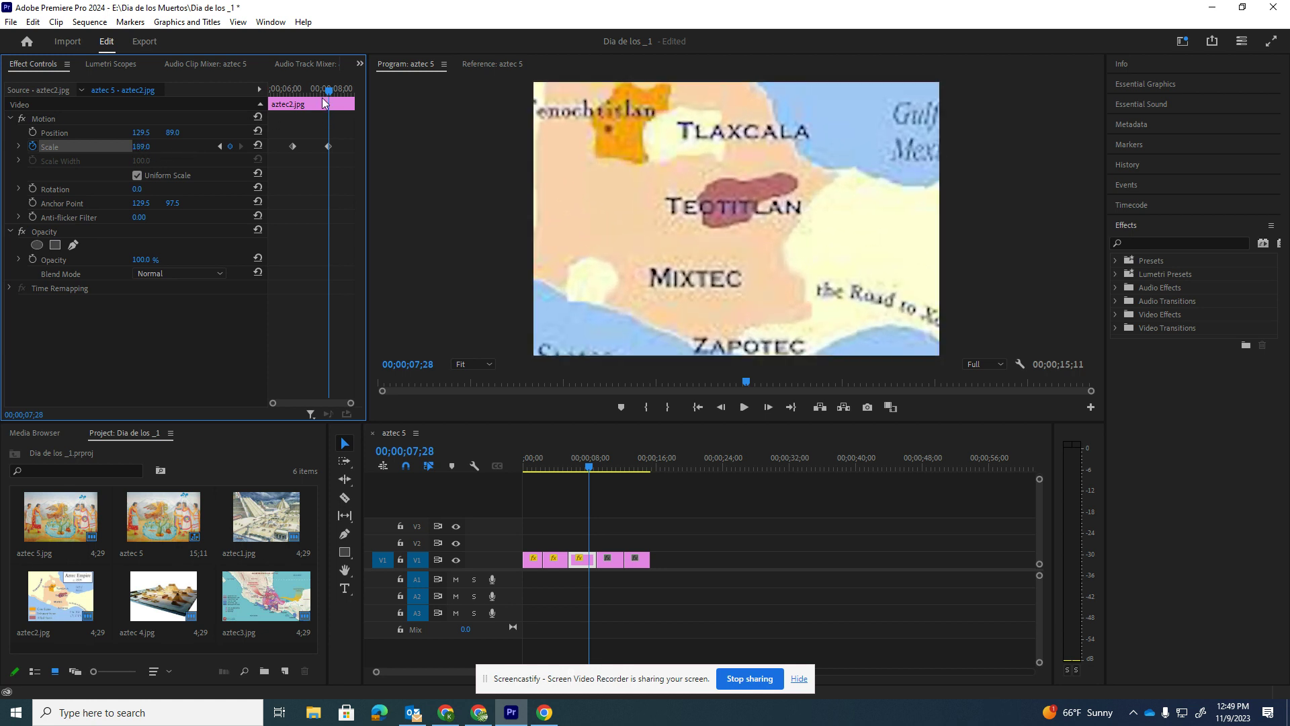
left_click_drag(151, 145, 172, 146)
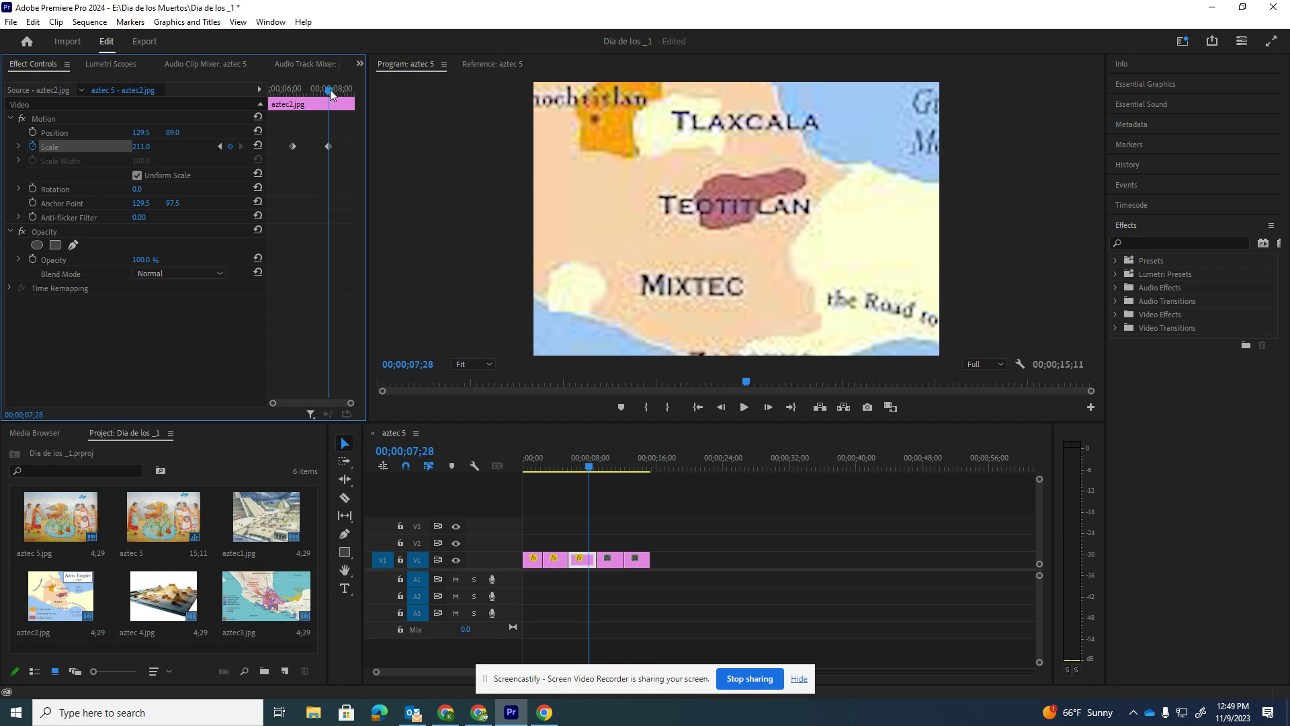
mouse_move(329, 89)
left_mouse_down()
mouse_move(290, 90)
mouse_move(329, 91)
left_mouse_up()
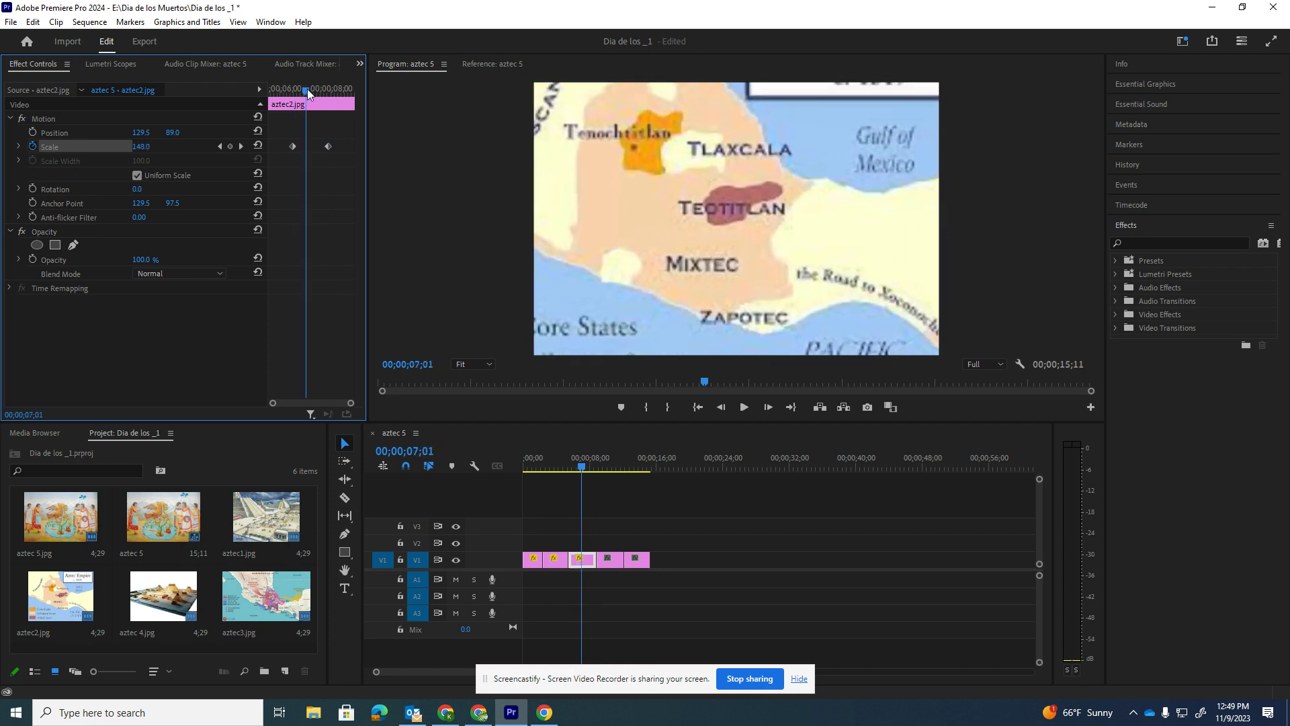
Select the pyramids clip and keyframe Position panning right and down to about 159.5, 112.
left_click(611, 557)
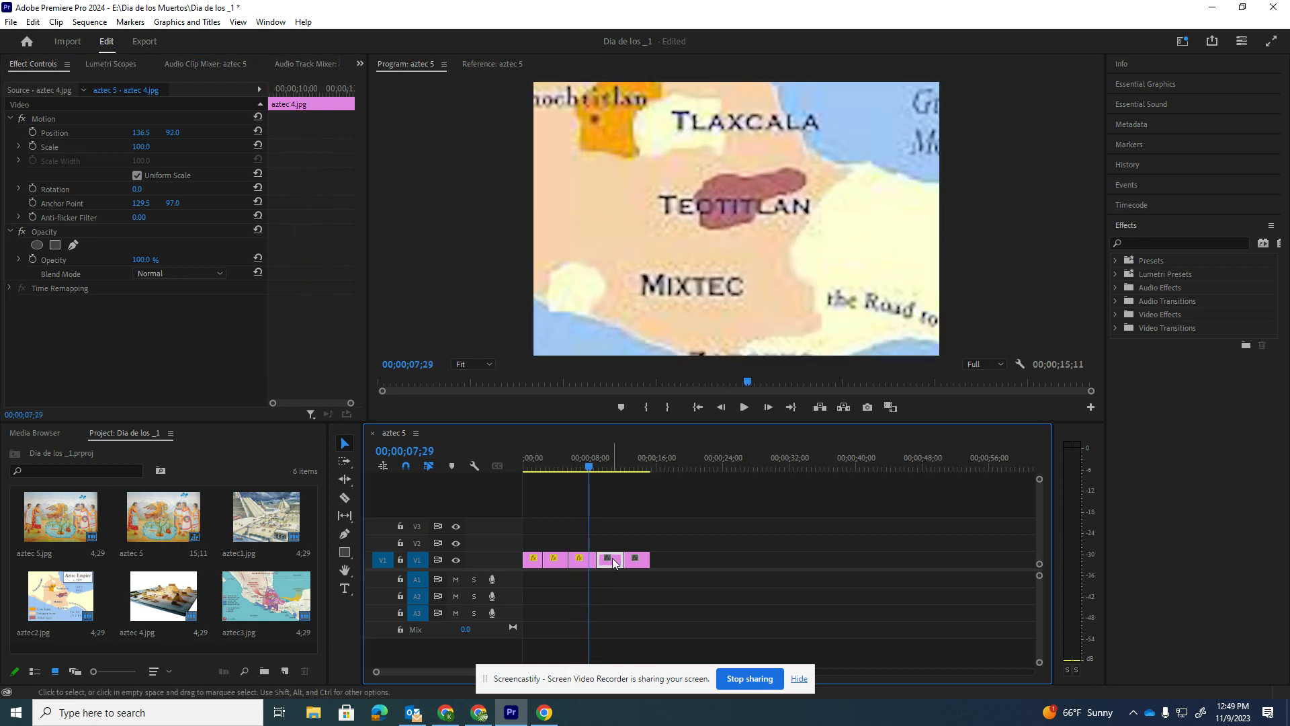
left_click_drag(596, 465, 605, 466)
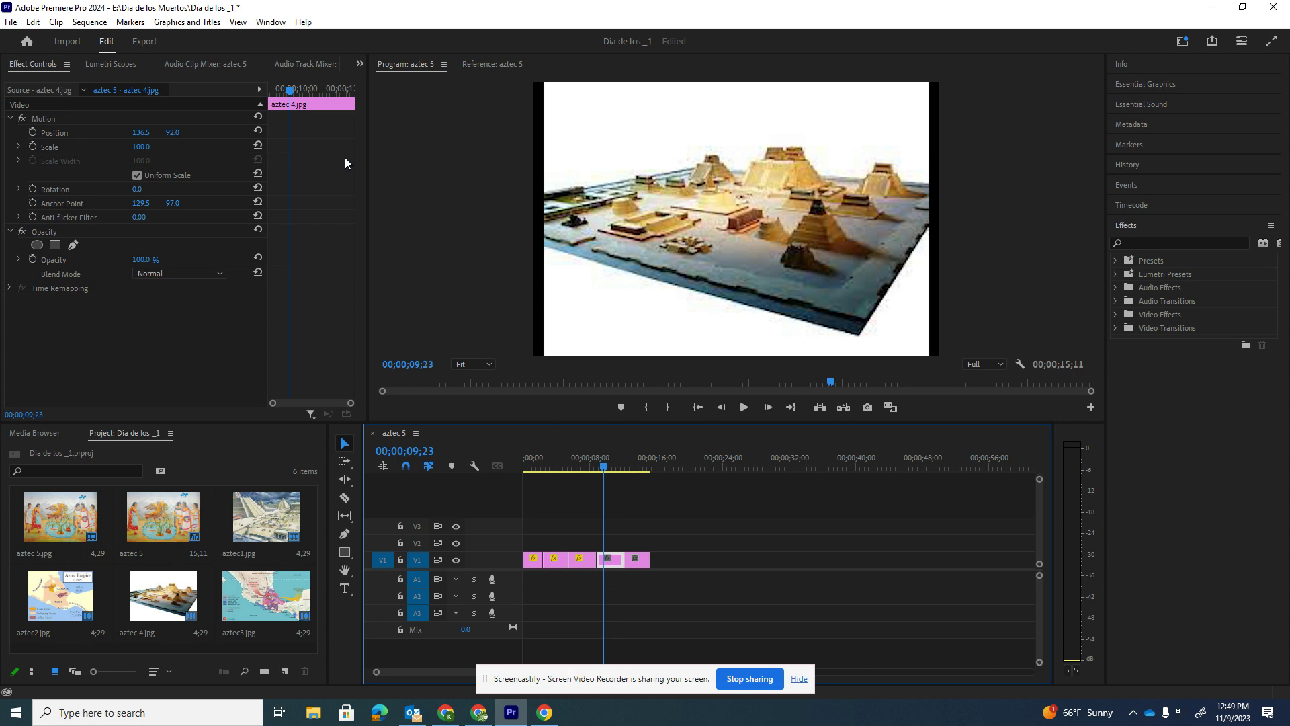
left_click(34, 149)
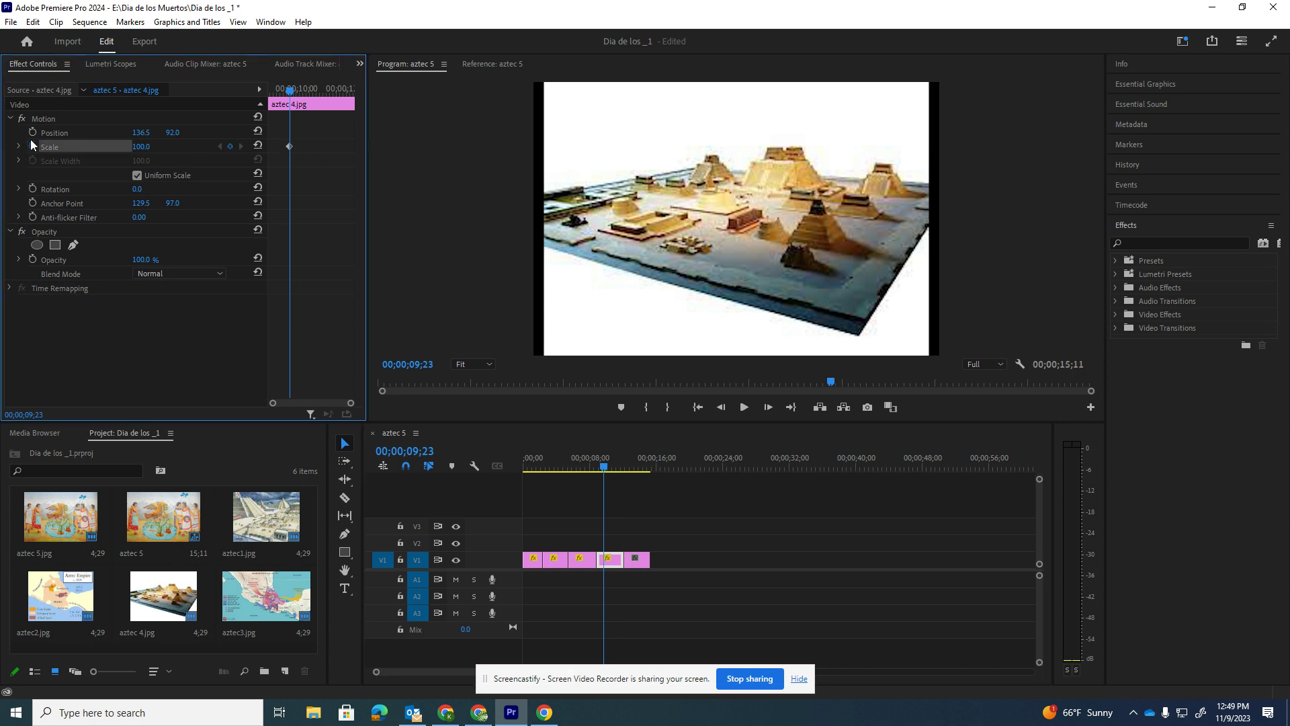
left_click(34, 134)
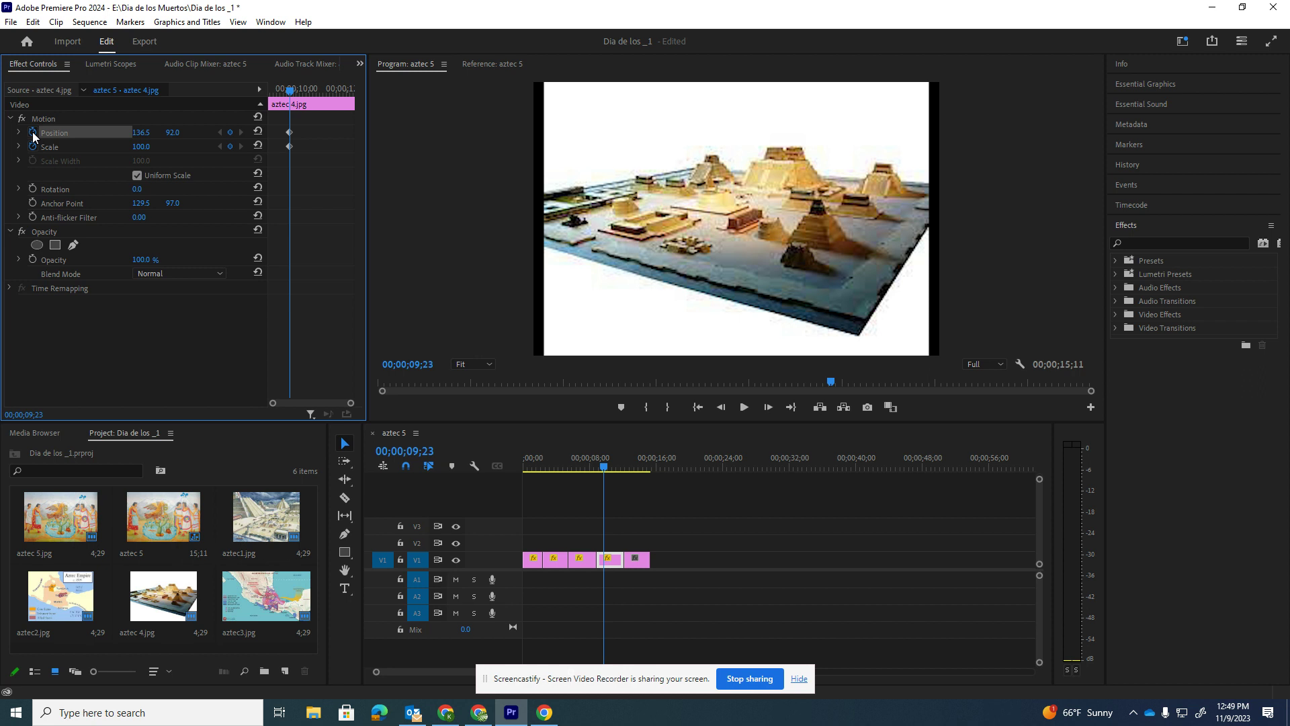
left_click_drag(290, 91, 330, 91)
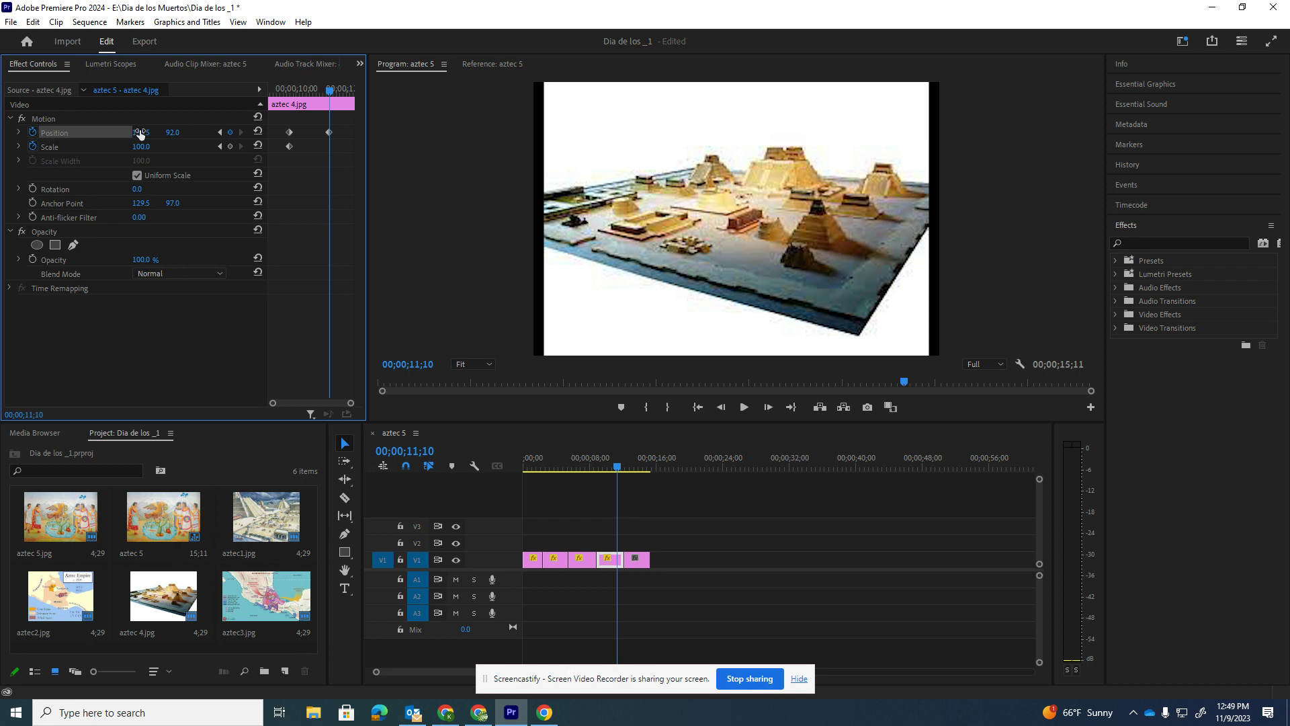
left_click_drag(168, 135, 169, 136)
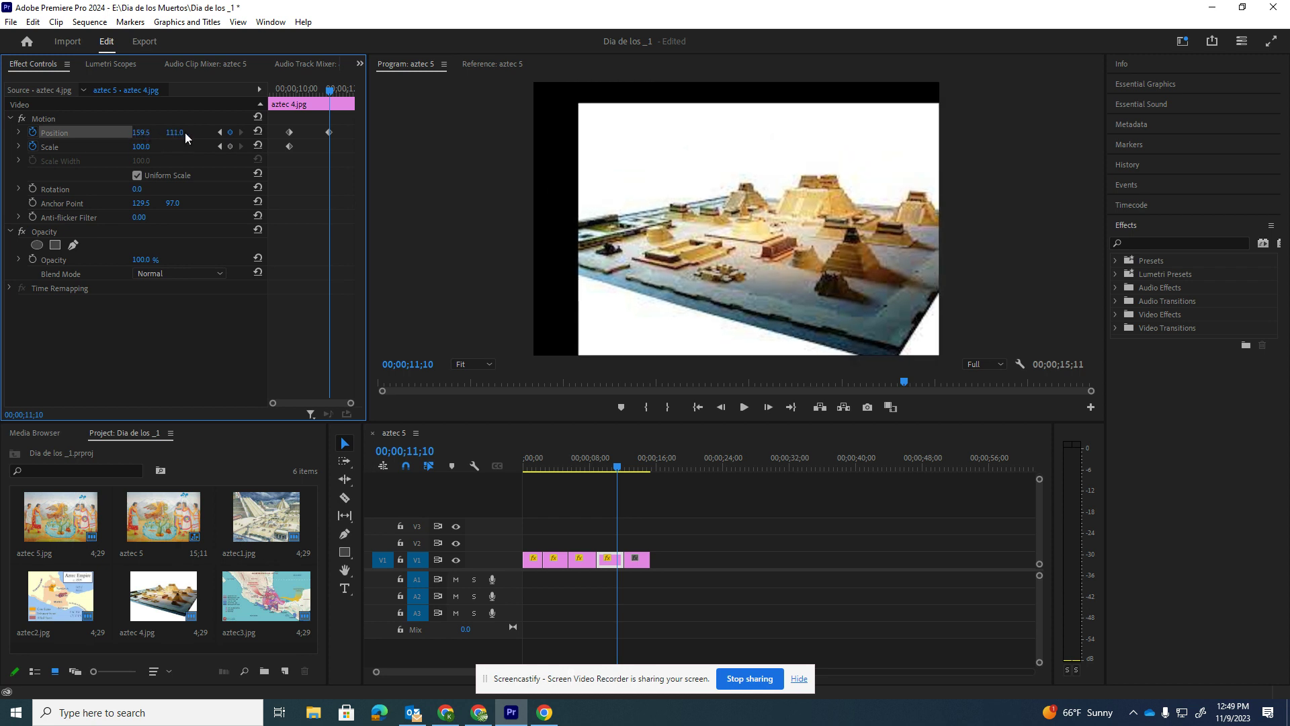
left_click_drag(168, 136, 185, 131)
Scrub back through the pan to preview it, then move into the last clip.
left_click_drag(610, 460, 608, 469)
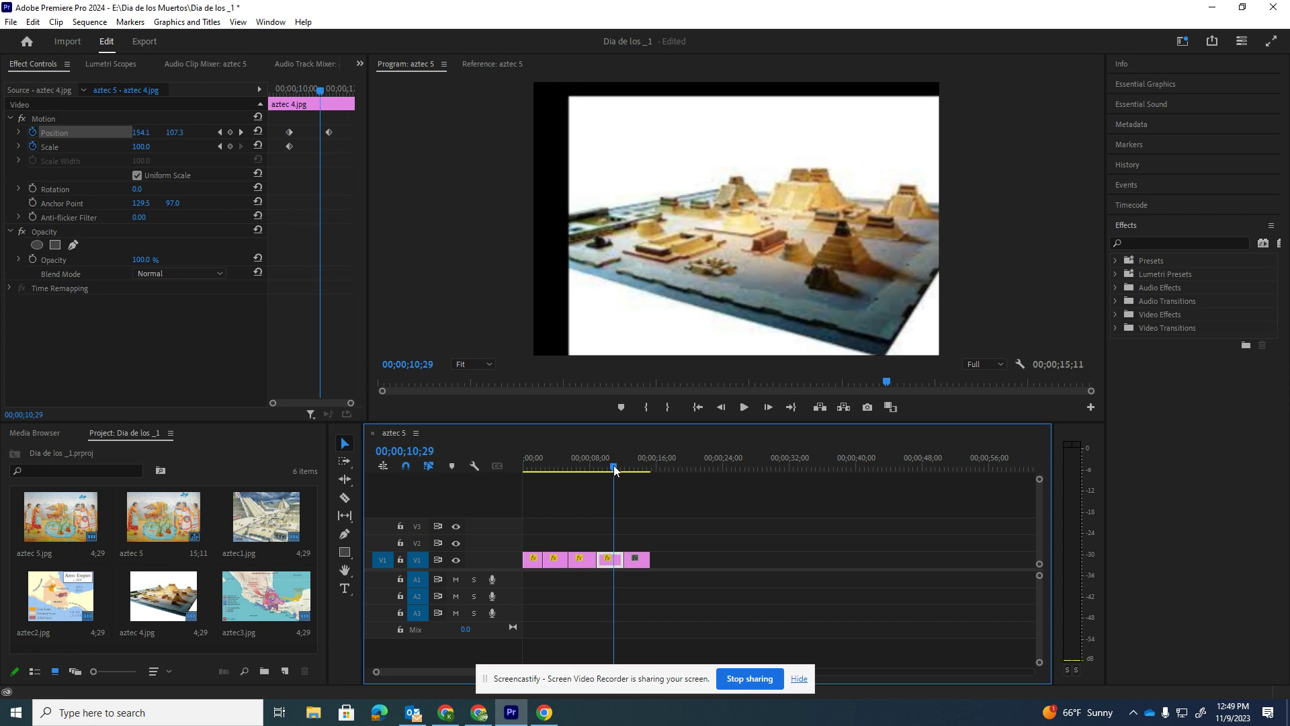
left_click_drag(608, 469, 615, 466)
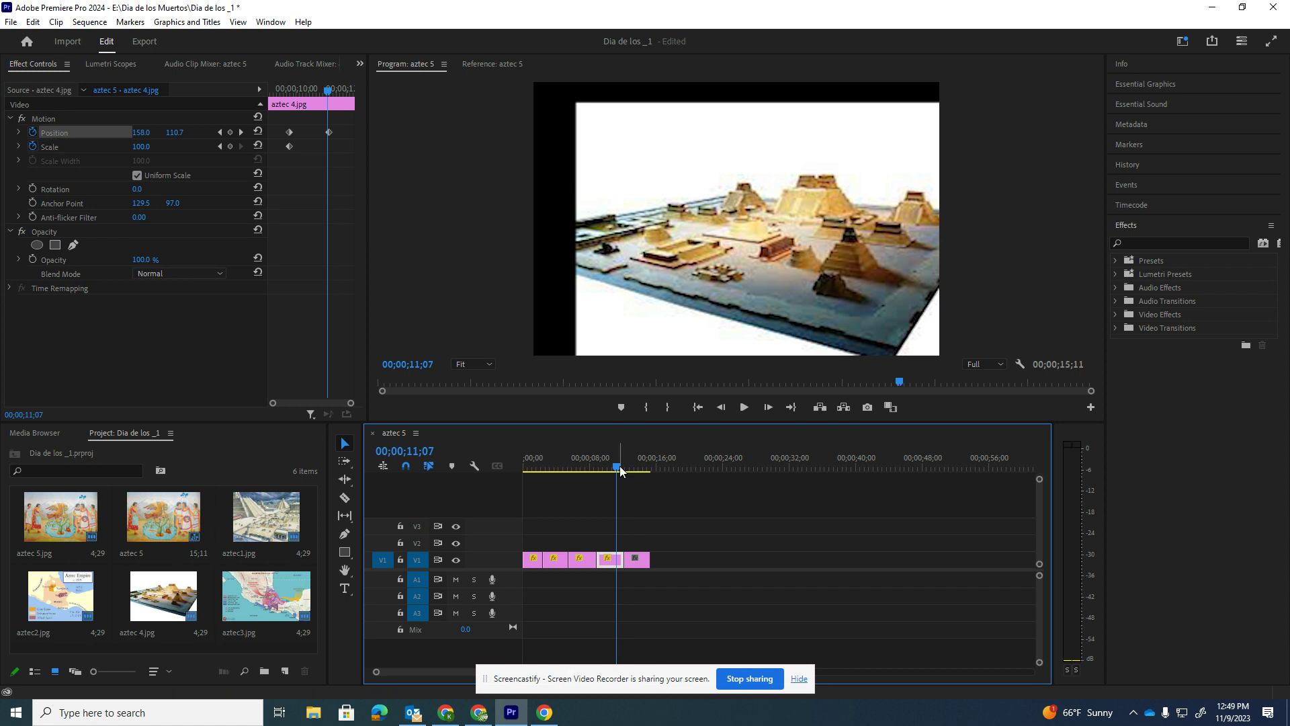
left_click_drag(619, 467, 631, 468)
Select the last map clip and keyframe Position X at 57.5, shifting it left.
left_click(639, 560)
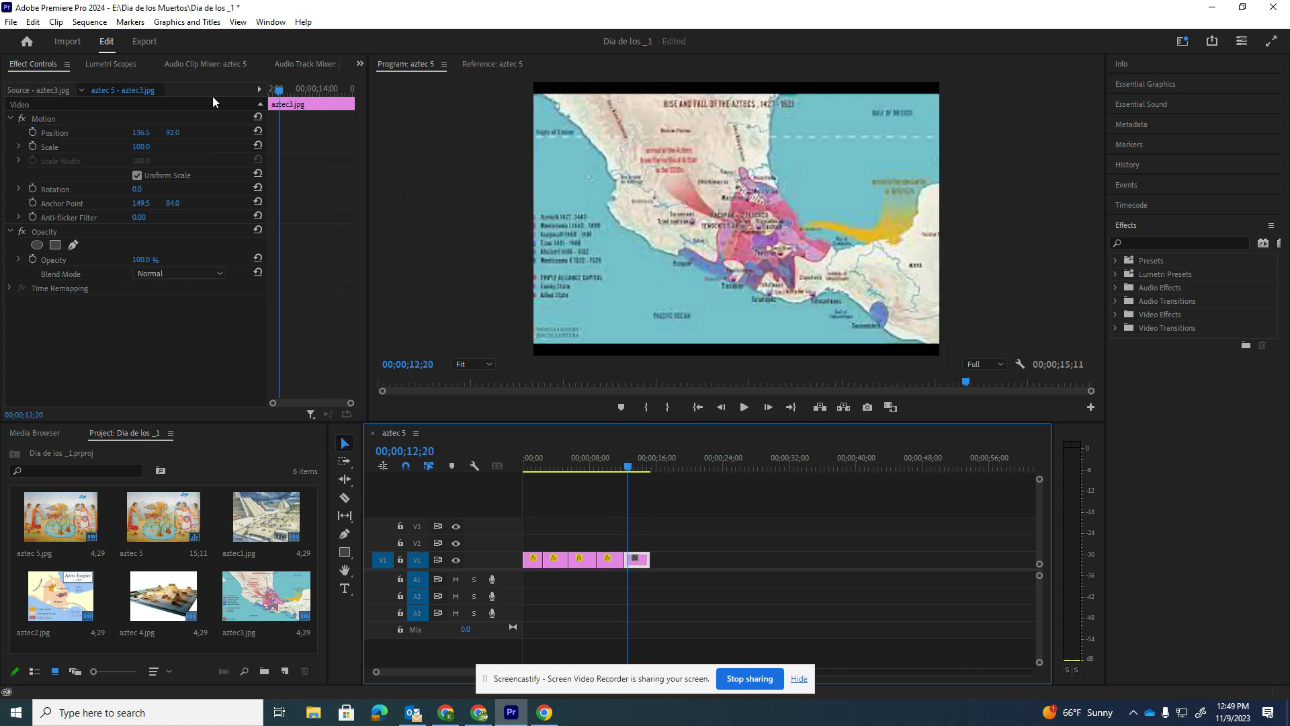
left_click(35, 132)
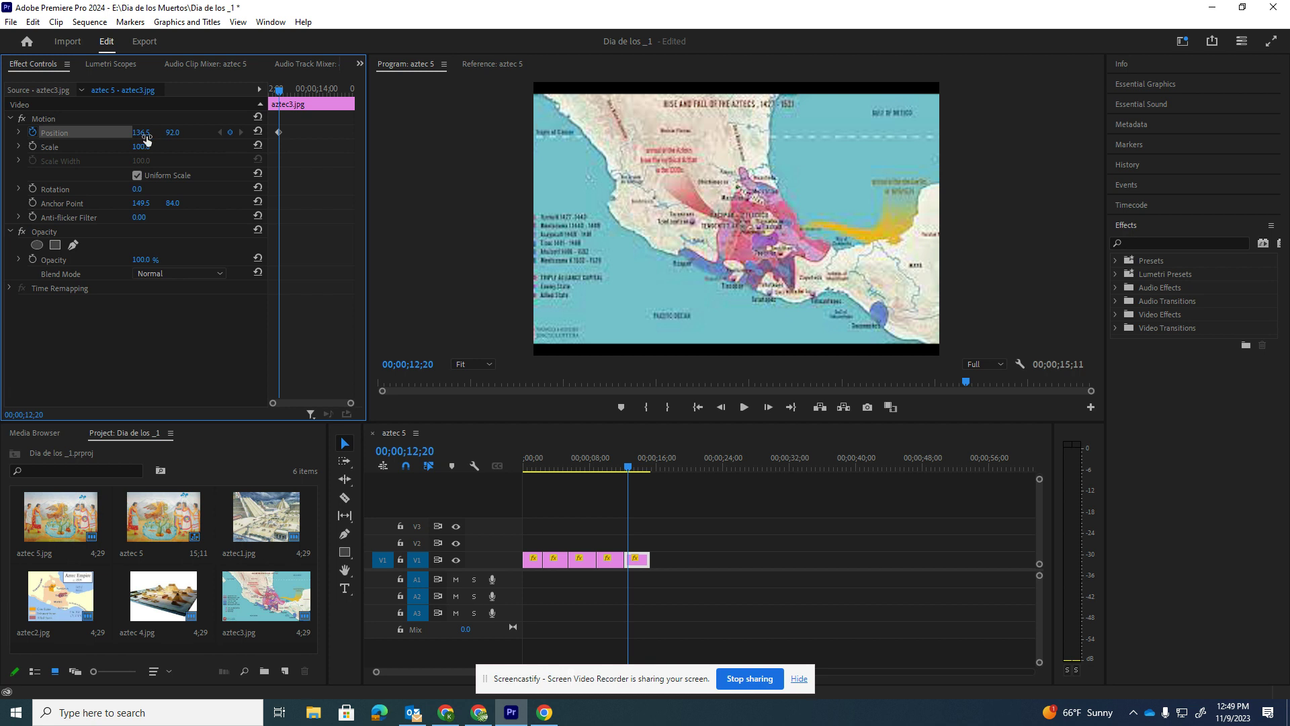
left_click_drag(145, 133, 108, 135)
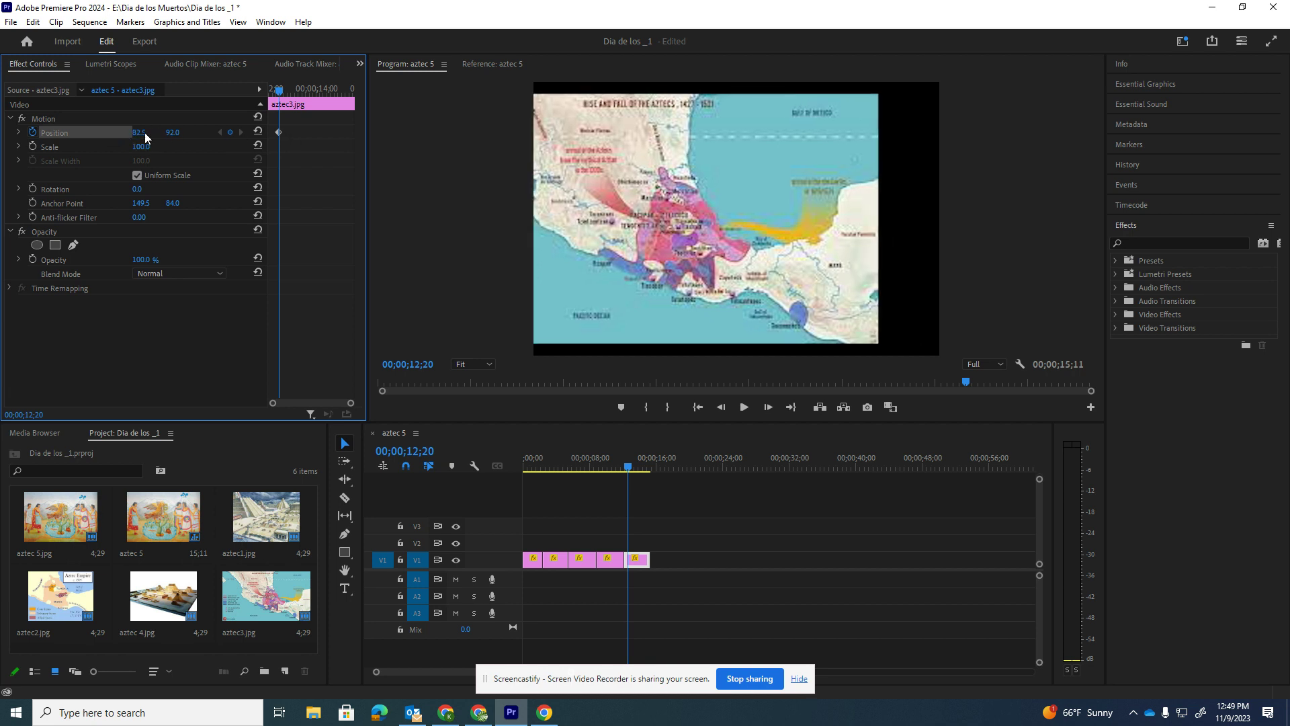
left_click_drag(151, 133, 126, 134)
Add an end keyframe with Position X 295.5 so the map pans right, then preview.
left_click_drag(280, 91, 332, 90)
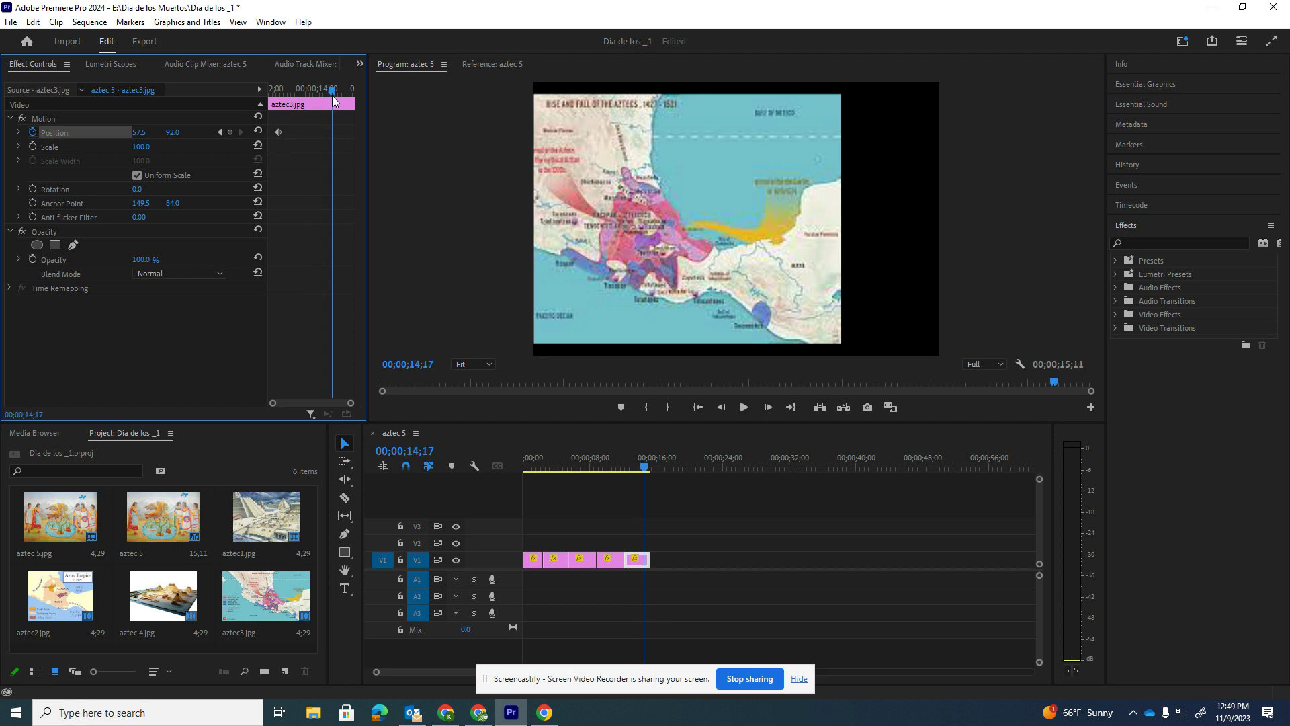
left_click(229, 131)
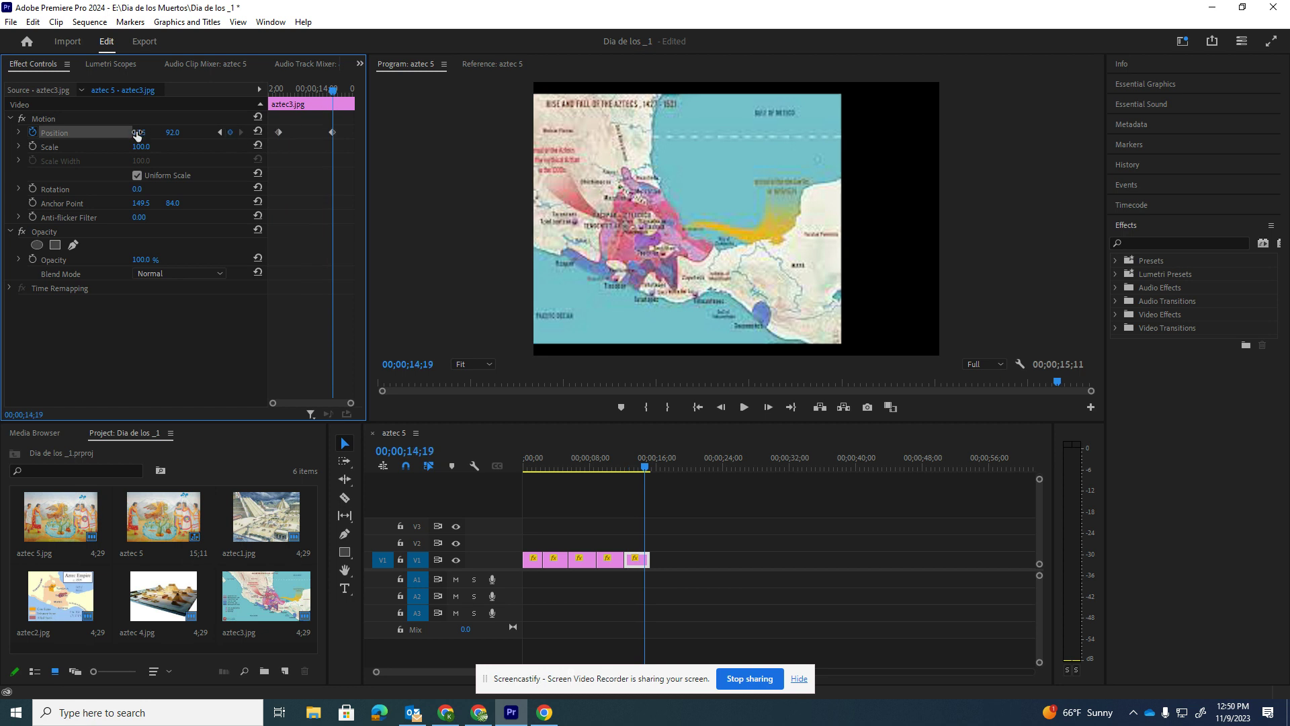
left_click_drag(138, 133, 301, 129)
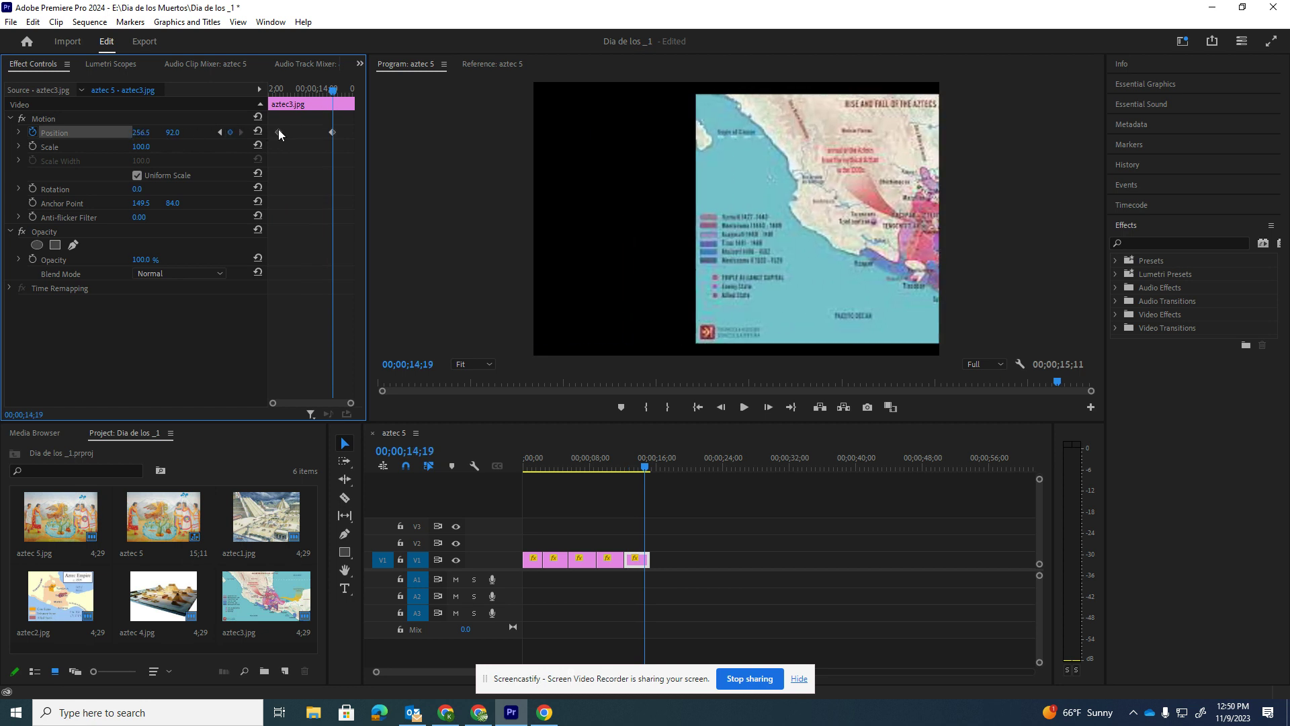
left_click(147, 129)
type("295.5")
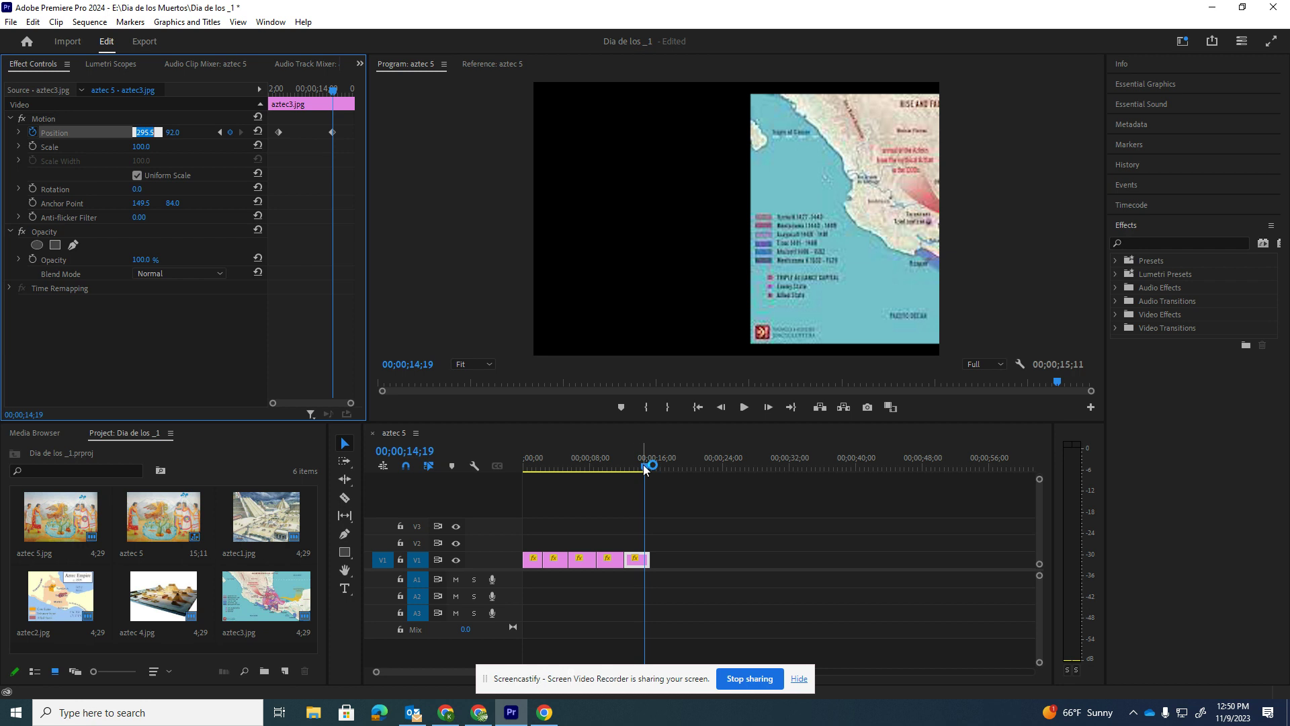
left_click_drag(639, 465, 641, 467)
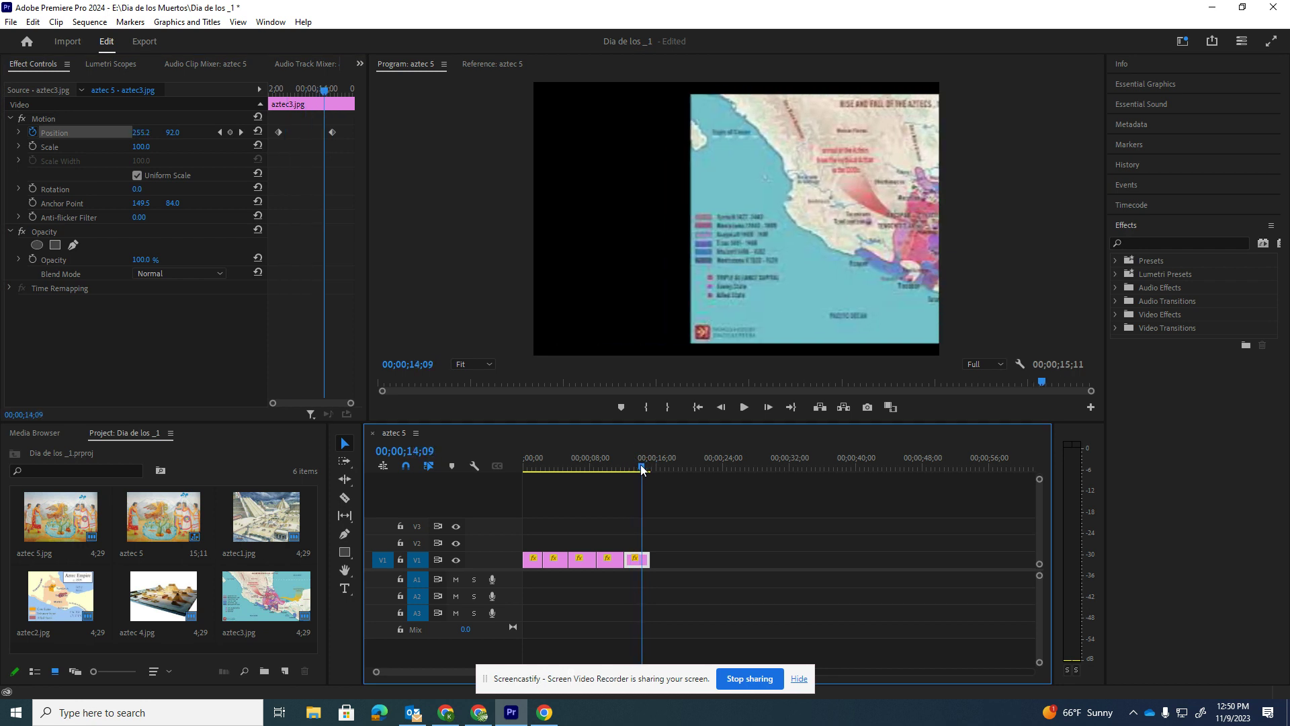